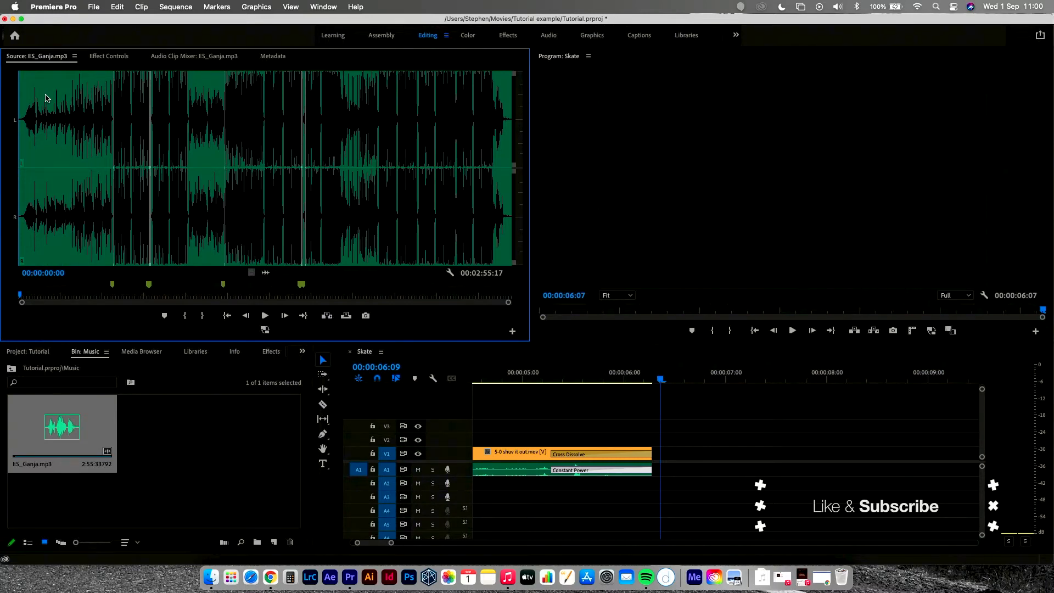
# - Listen through ES_Ganja.mp3 to find where the music section starts, and mark its in point at 00:00:33:21
pyautogui.click(265, 317)
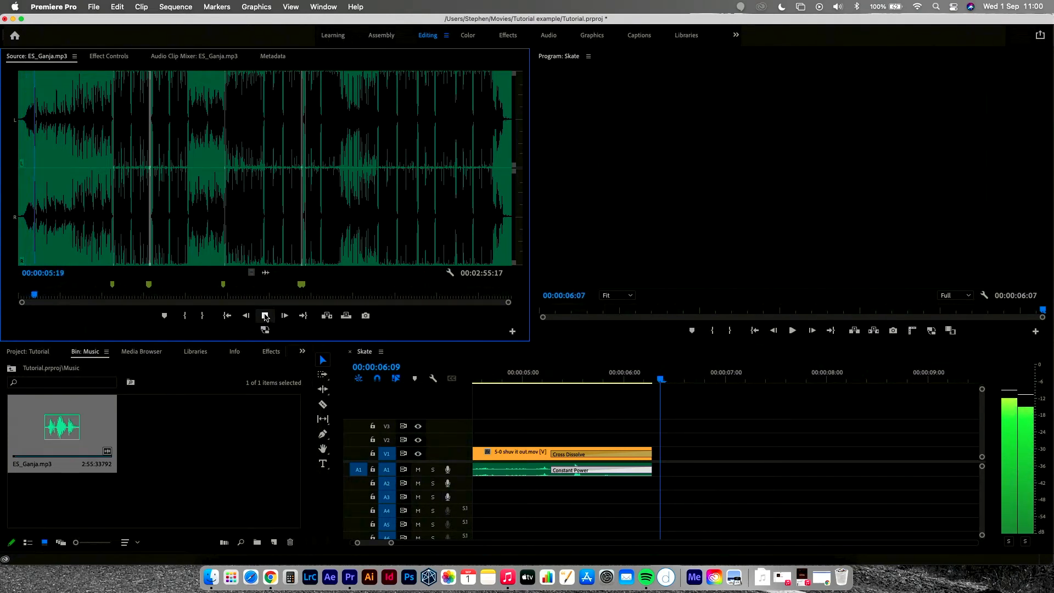
pyautogui.click(265, 315)
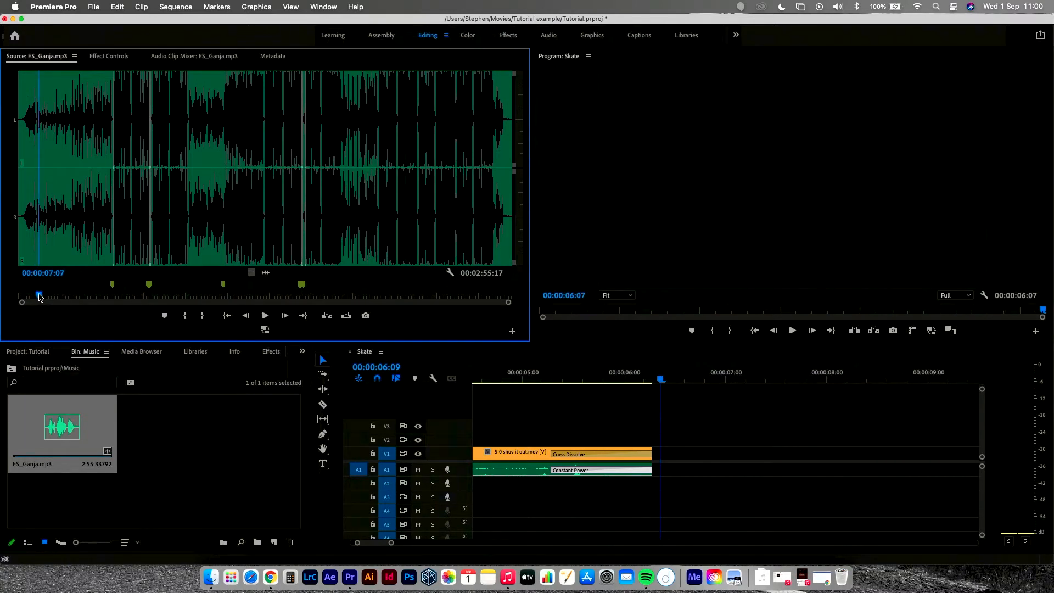
pyautogui.moveTo(39, 297); pyautogui.dragTo(113, 297)
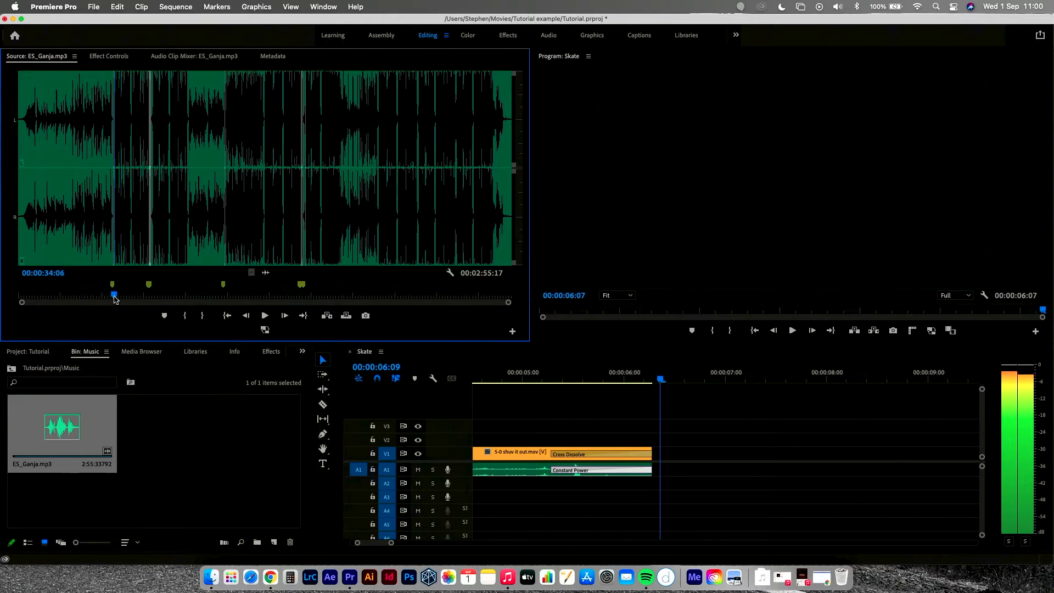
pyautogui.click(265, 316)
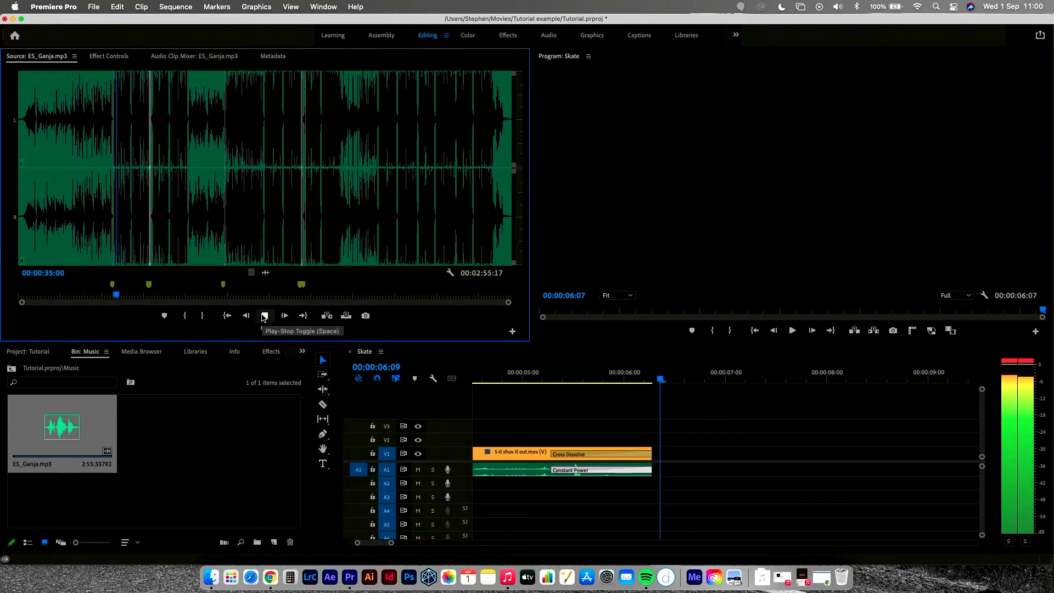
pyautogui.click(264, 316)
pyautogui.click(111, 299)
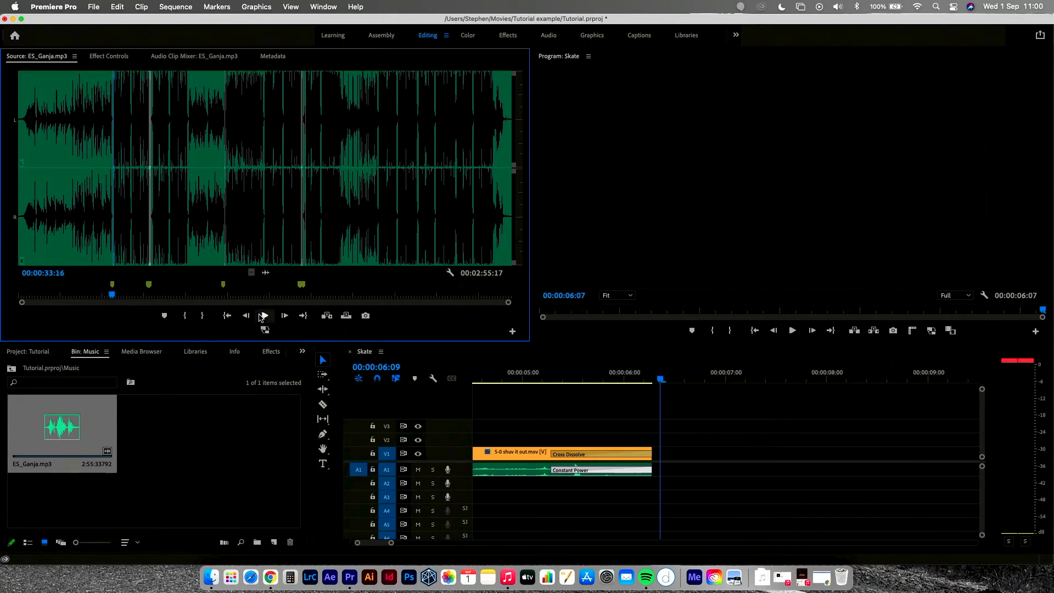
pyautogui.click(264, 316)
pyautogui.click(265, 315)
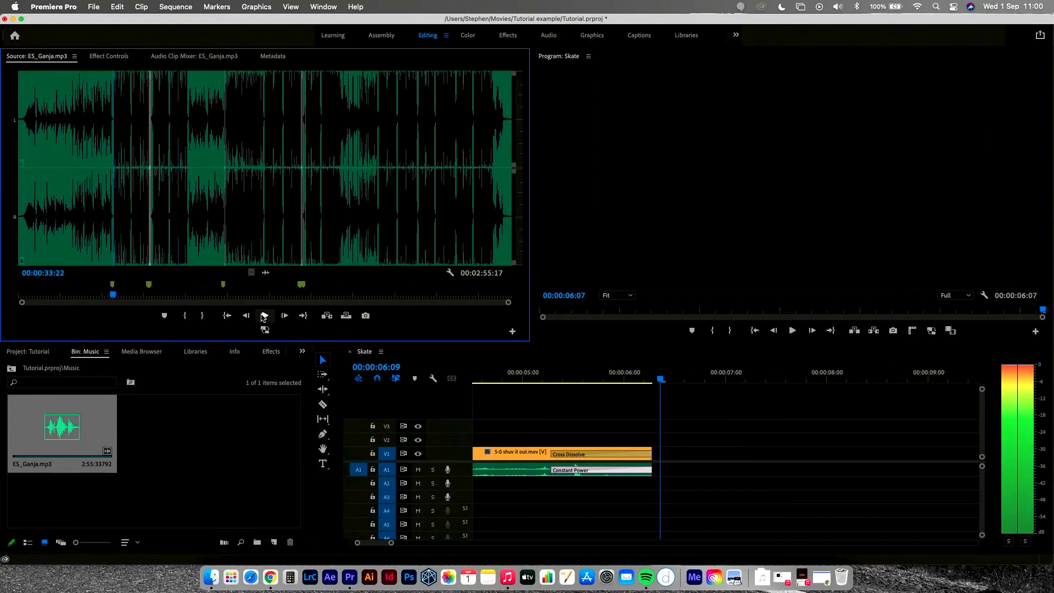
pyautogui.press('Left')
pyautogui.press('i')
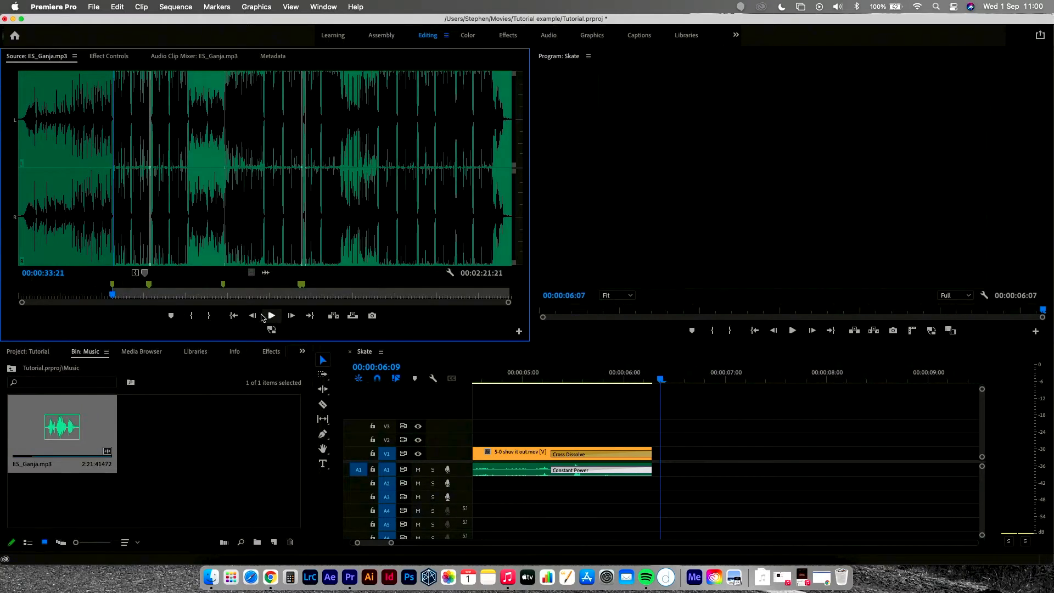
# - Mark the music's out point at 00:01:12:00 and place the marked audio on track A2 at the start of the Skate sequence
pyautogui.moveTo(118, 296); pyautogui.dragTo(220, 298)
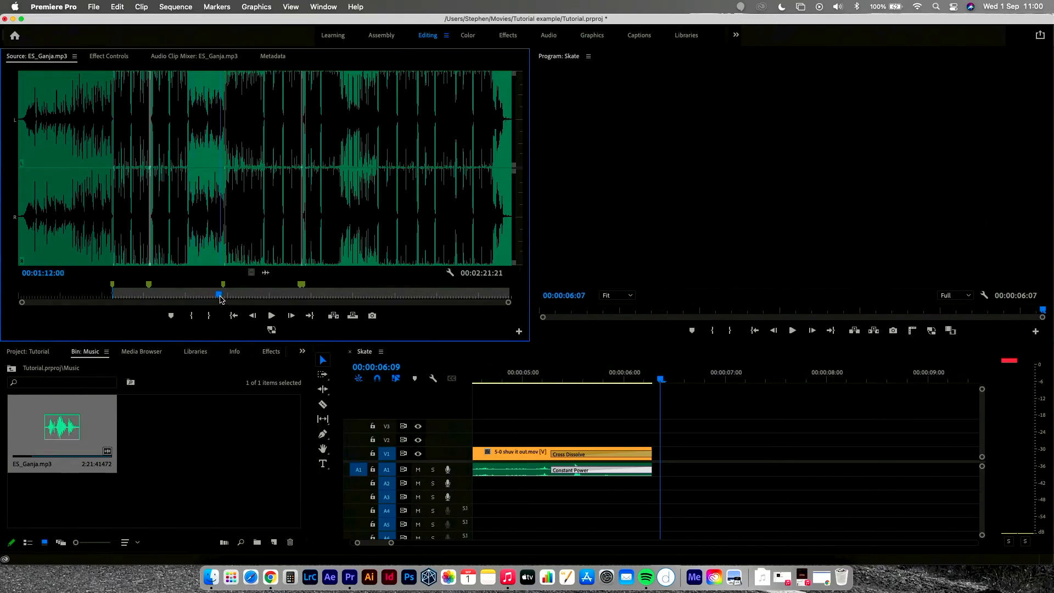
pyautogui.press('o')
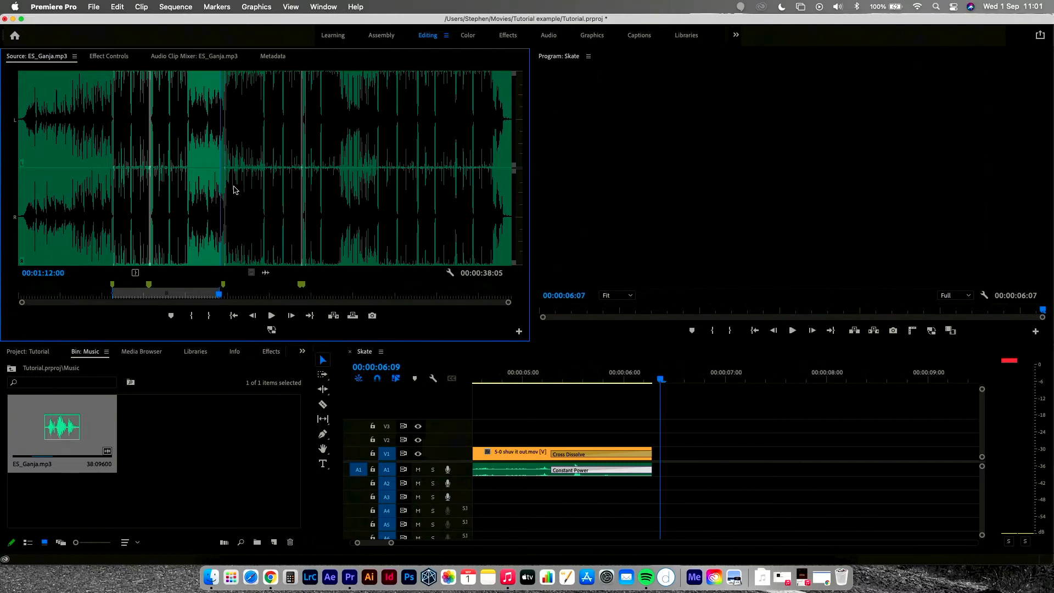
pyautogui.moveTo(279, 184); pyautogui.dragTo(197, 202)
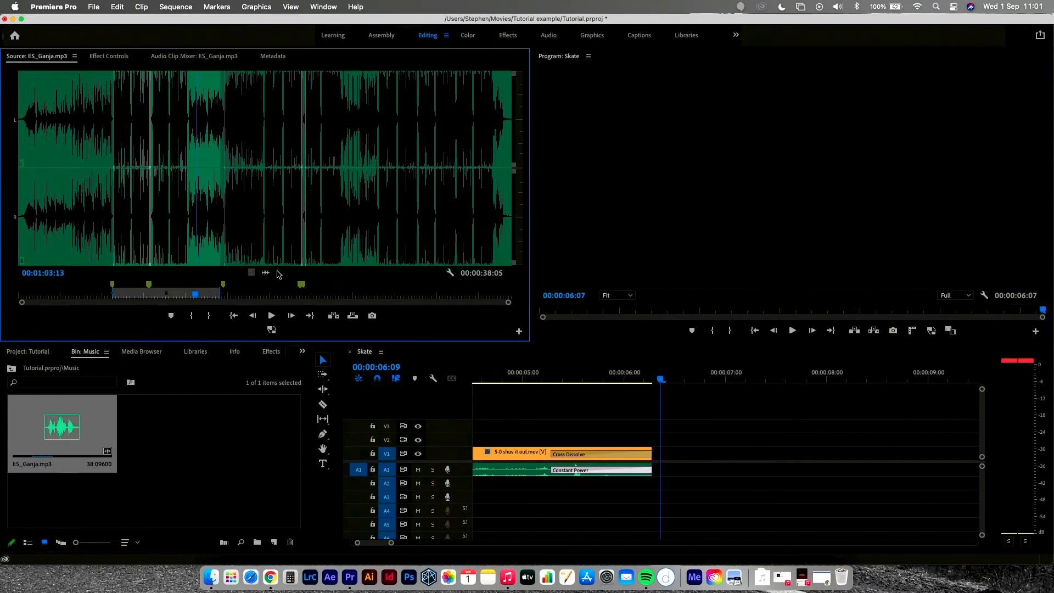
pyautogui.moveTo(266, 273); pyautogui.dragTo(473, 483)
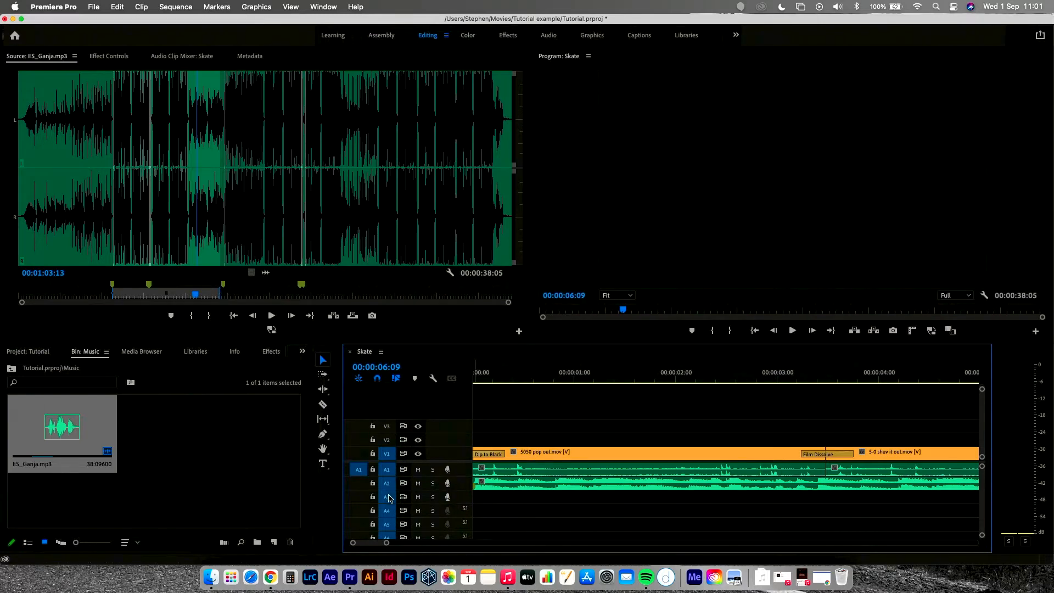
pyautogui.click(496, 491)
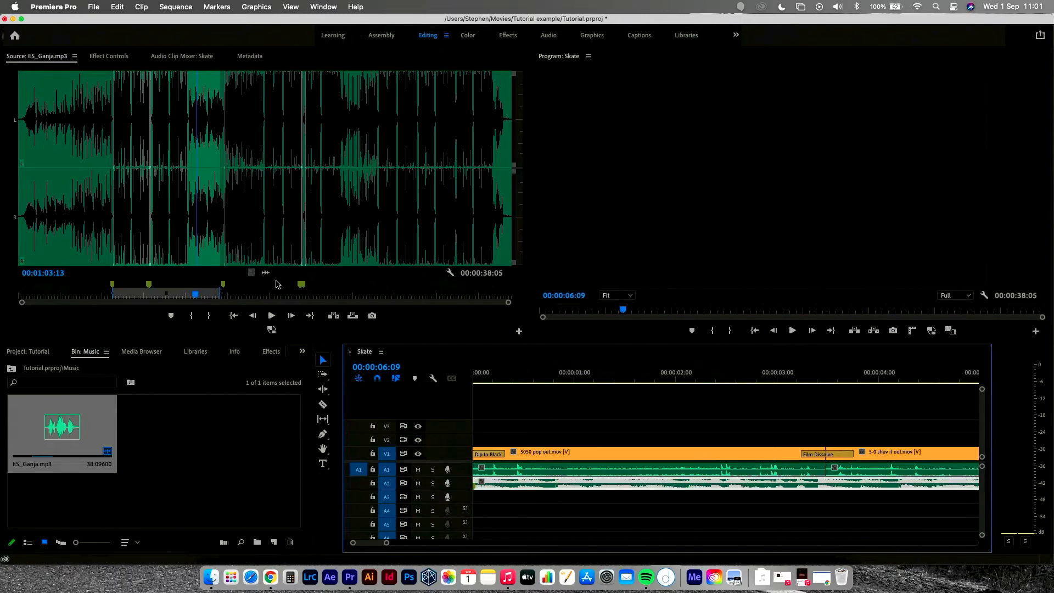
pyautogui.moveTo(276, 284); pyautogui.dragTo(486, 516)
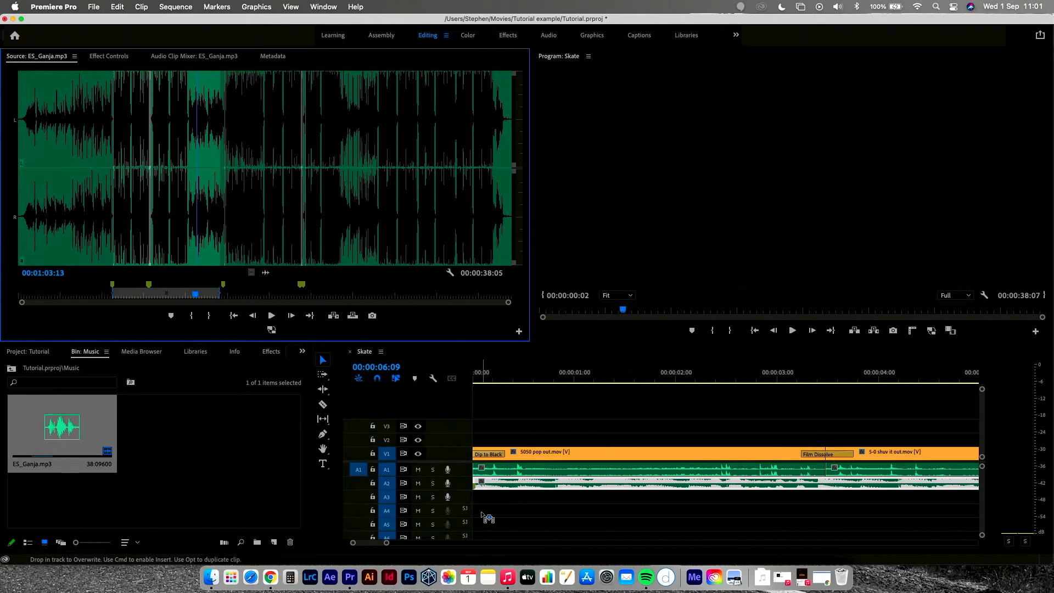
pyautogui.moveTo(486, 516); pyautogui.dragTo(282, 202)
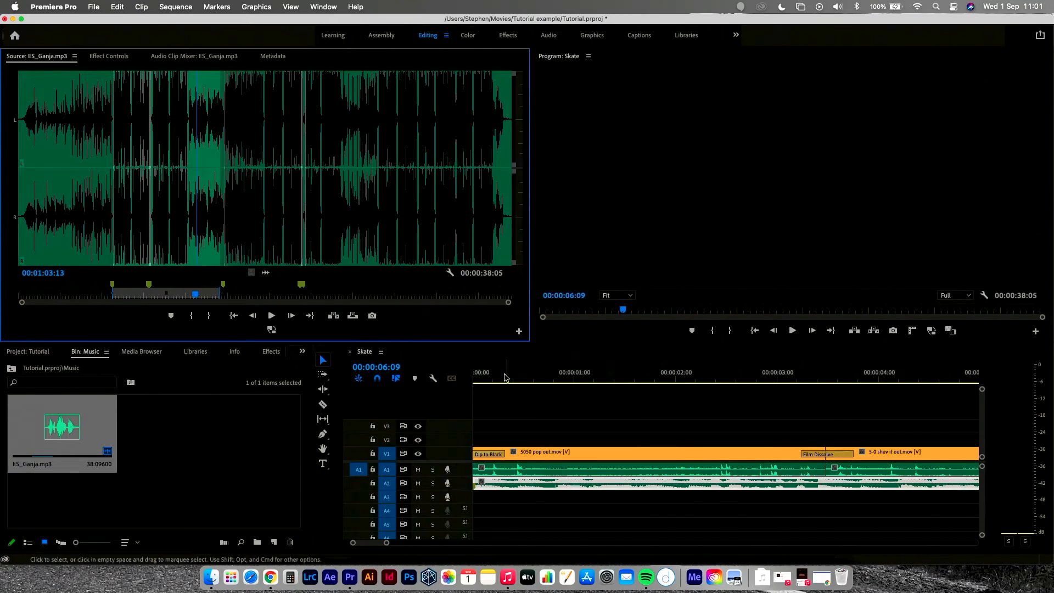
pyautogui.moveTo(504, 373); pyautogui.dragTo(472, 375)
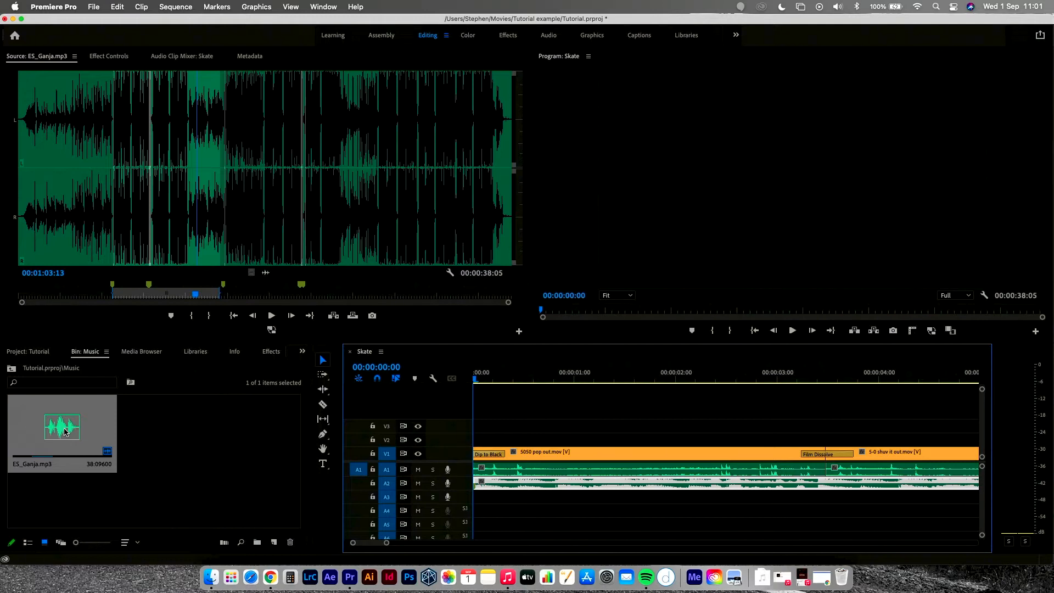
pyautogui.moveTo(64, 433); pyautogui.dragTo(467, 495)
pyautogui.click(552, 498)
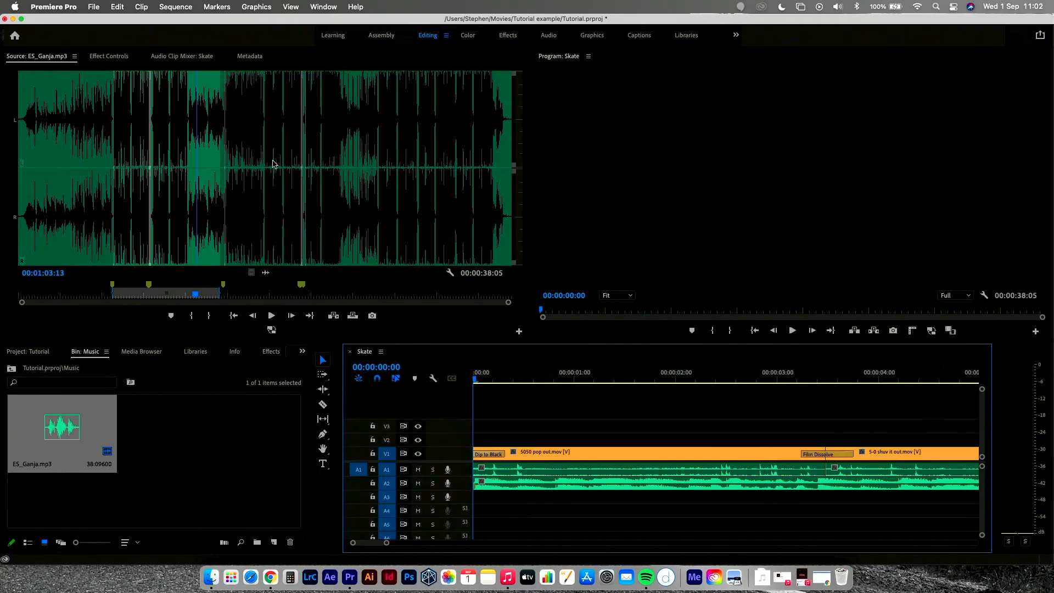
# - Show the Effect Controls for the ES_Ganja.mp3 clip on track A2 and expand its volume Level setting
pyautogui.doubleClick(519, 487)
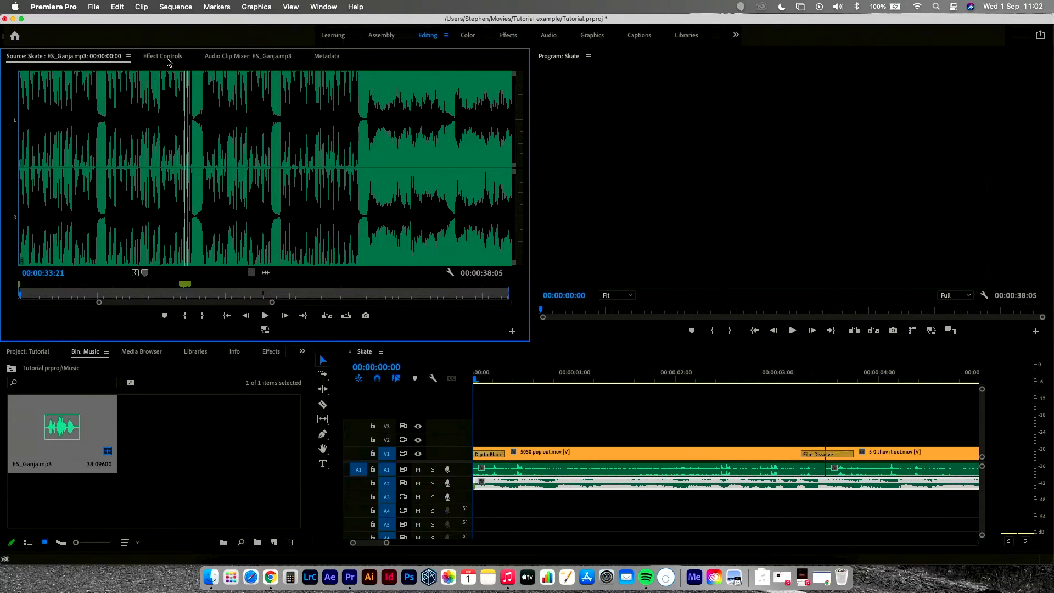
pyautogui.click(324, 6)
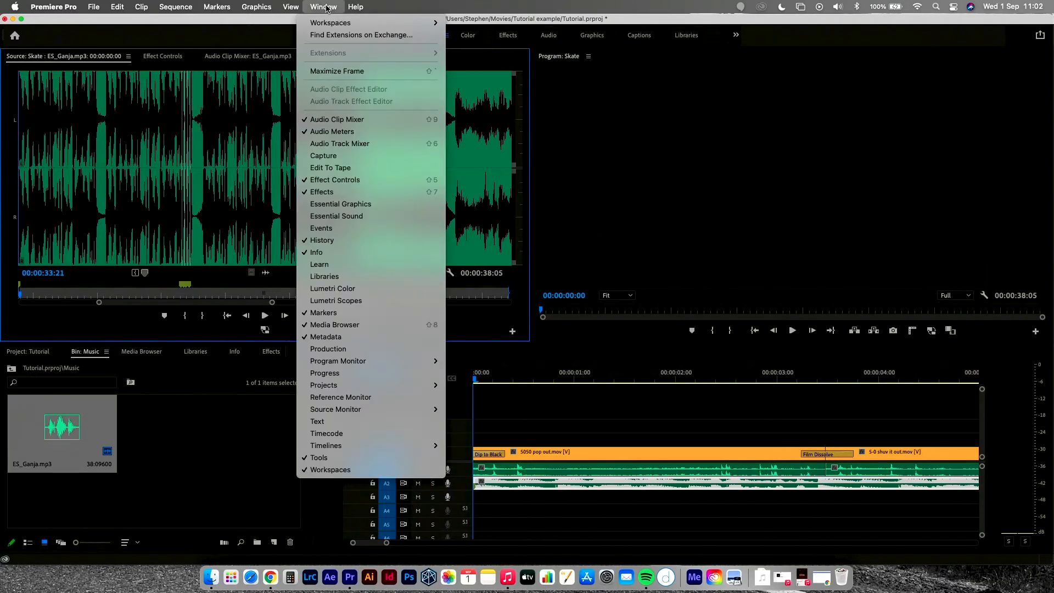
pyautogui.moveTo(388, 387)
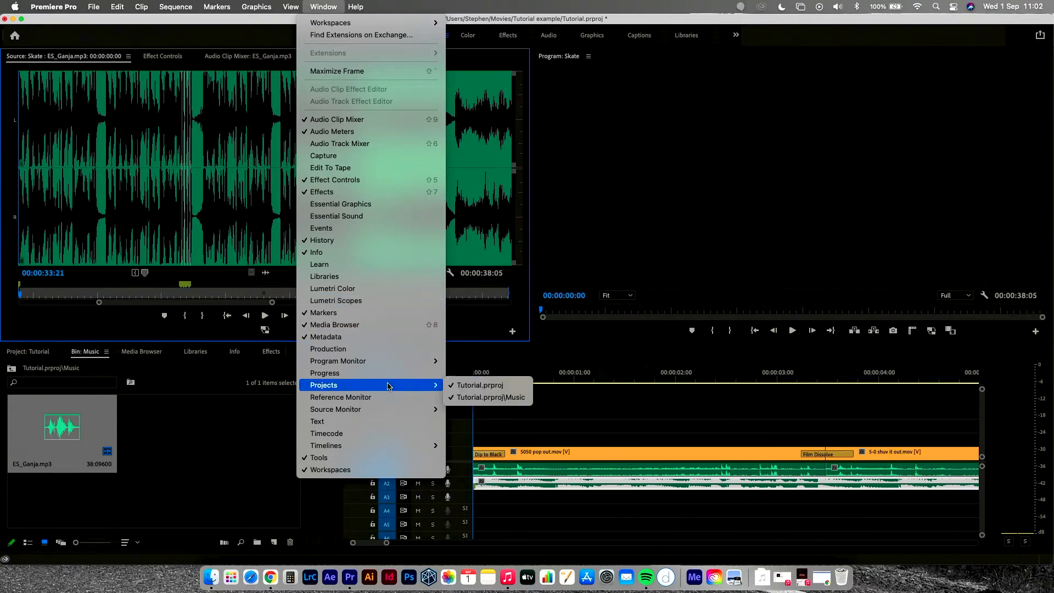
pyautogui.click(427, 183)
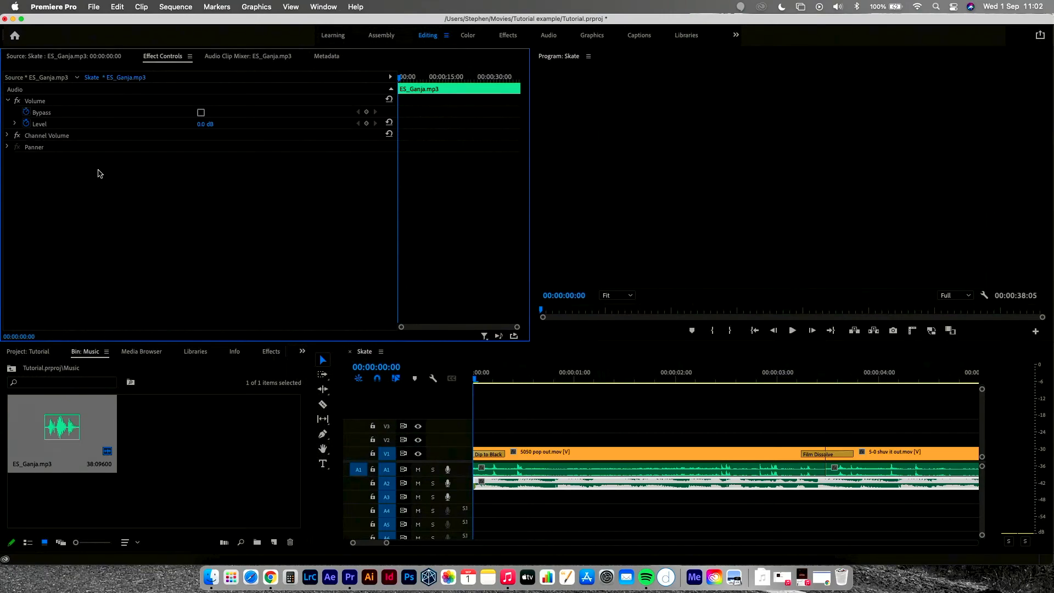
pyautogui.moveTo(600, 103); pyautogui.dragTo(621, 103)
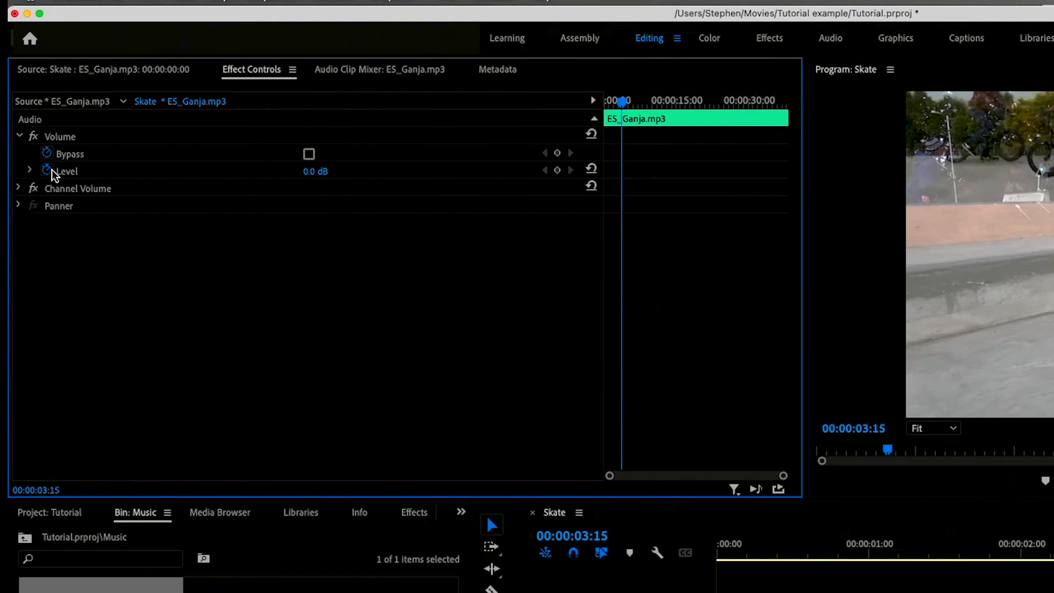
pyautogui.click(30, 172)
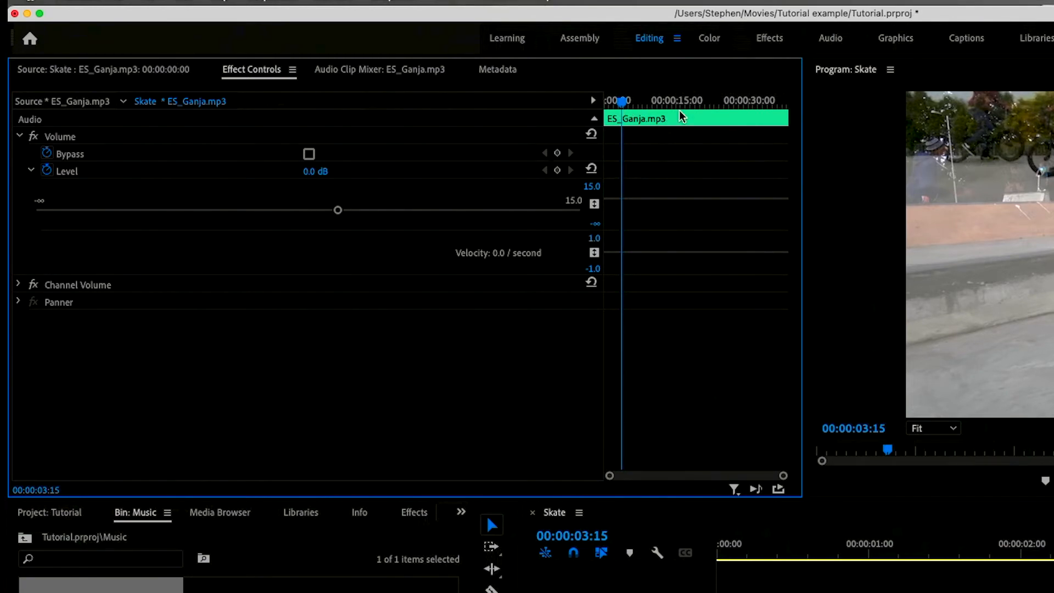
# - Set the music clip's volume Level to -10 dB at 00:00:00:00
pyautogui.moveTo(621, 100); pyautogui.dragTo(605, 100)
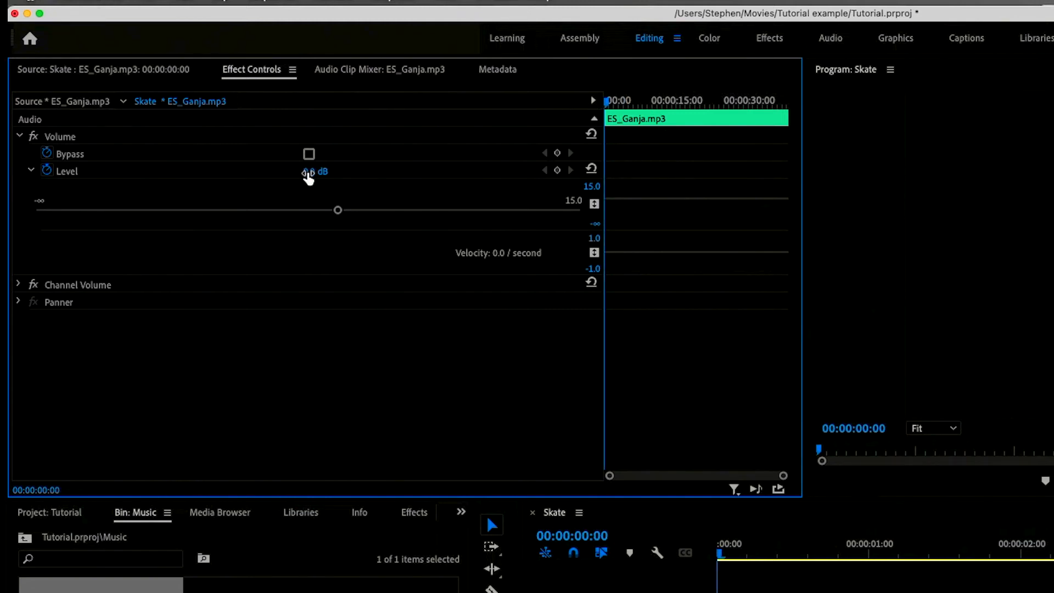
pyautogui.click(329, 172)
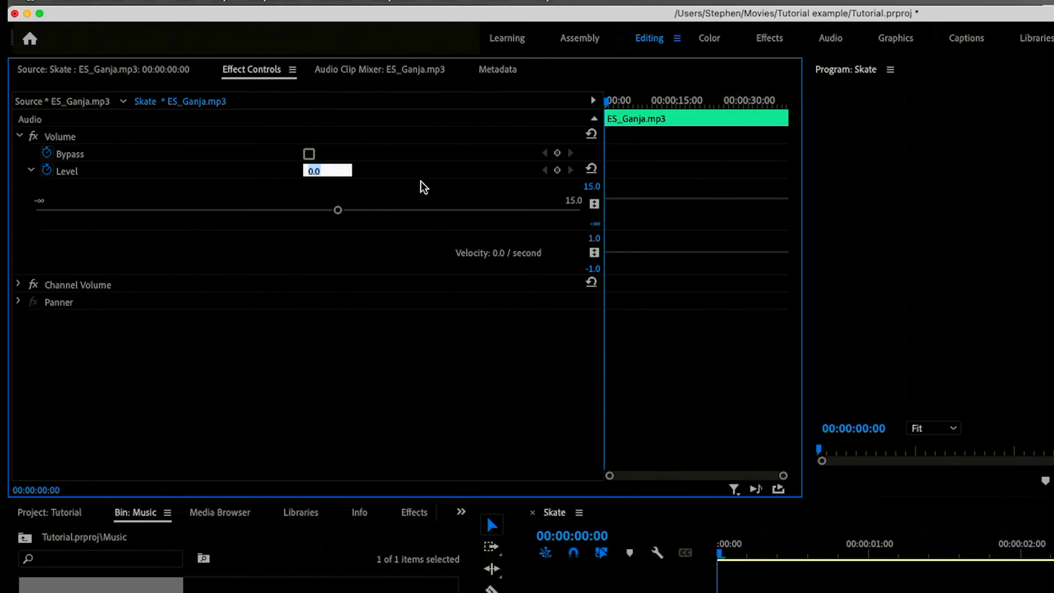
pyautogui.write('-10')
pyautogui.press('Return')
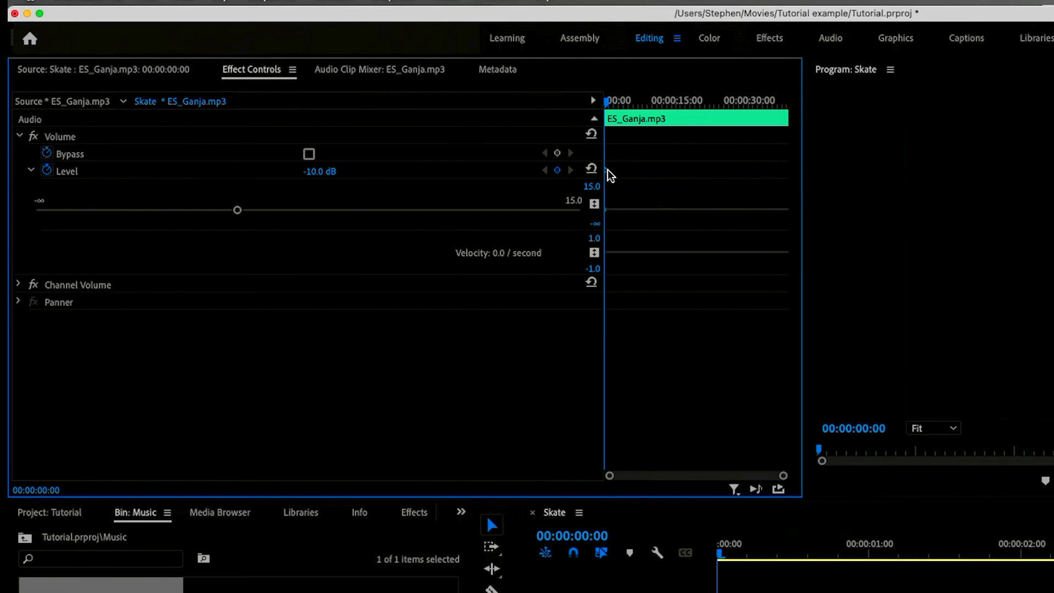
# - Move the music clip's -10 dB Level keyframe from the clip start to about 00:00:05:03
pyautogui.moveTo(609, 176); pyautogui.dragTo(631, 172)
pyautogui.moveTo(612, 104); pyautogui.dragTo(634, 106)
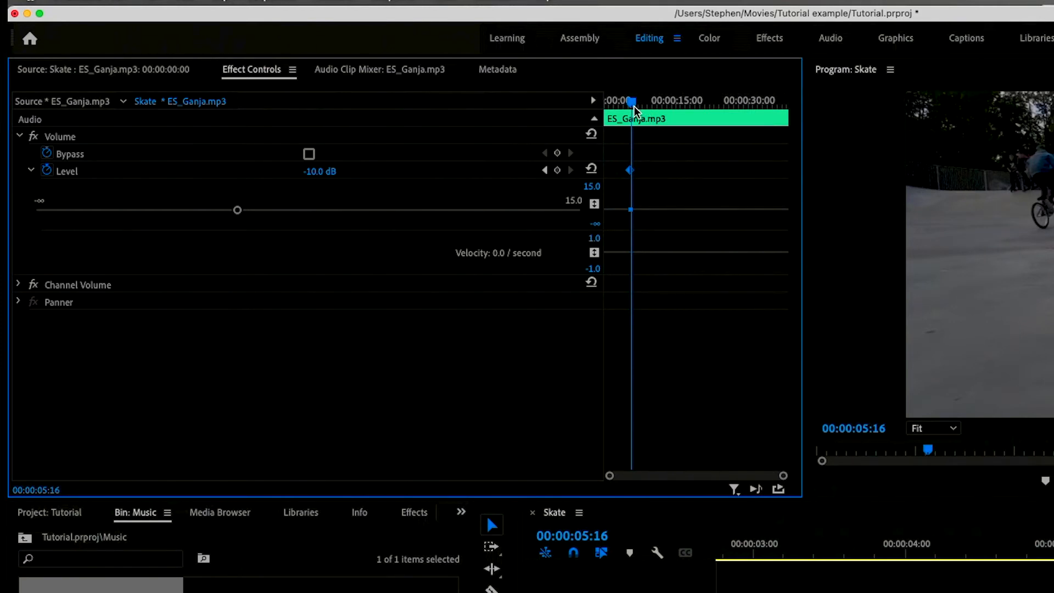
pyautogui.moveTo(633, 110); pyautogui.dragTo(632, 111)
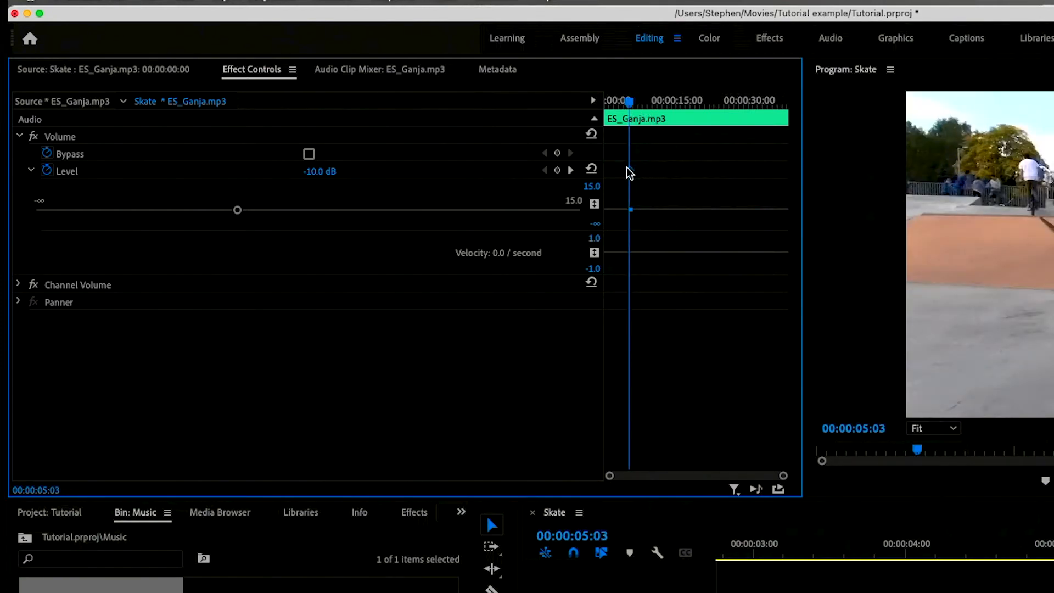
pyautogui.click(629, 170)
# - Add a second Level keyframe to the music clip at 00:00:06:16 and lower it to -∞ to fade the music out
pyautogui.moveTo(631, 103); pyautogui.dragTo(633, 104)
pyautogui.press('space')
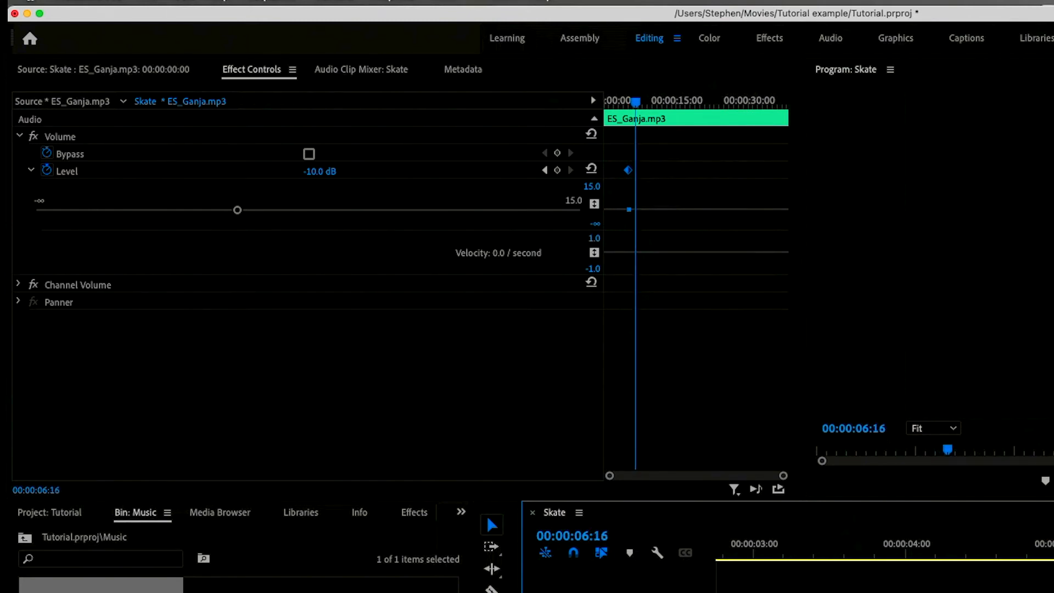
pyautogui.doubleClick(856, 588)
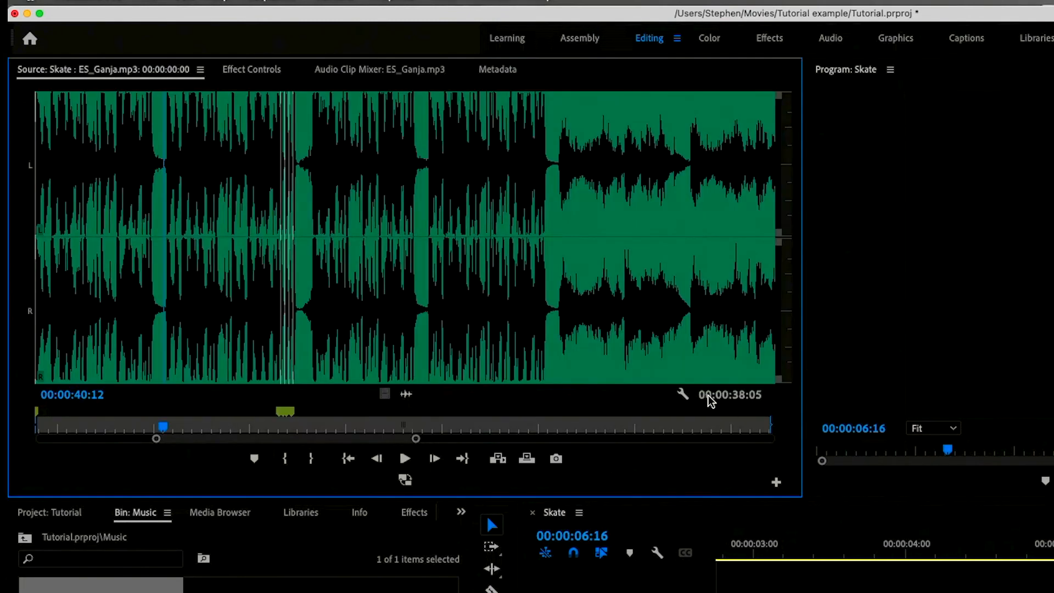
pyautogui.click(271, 68)
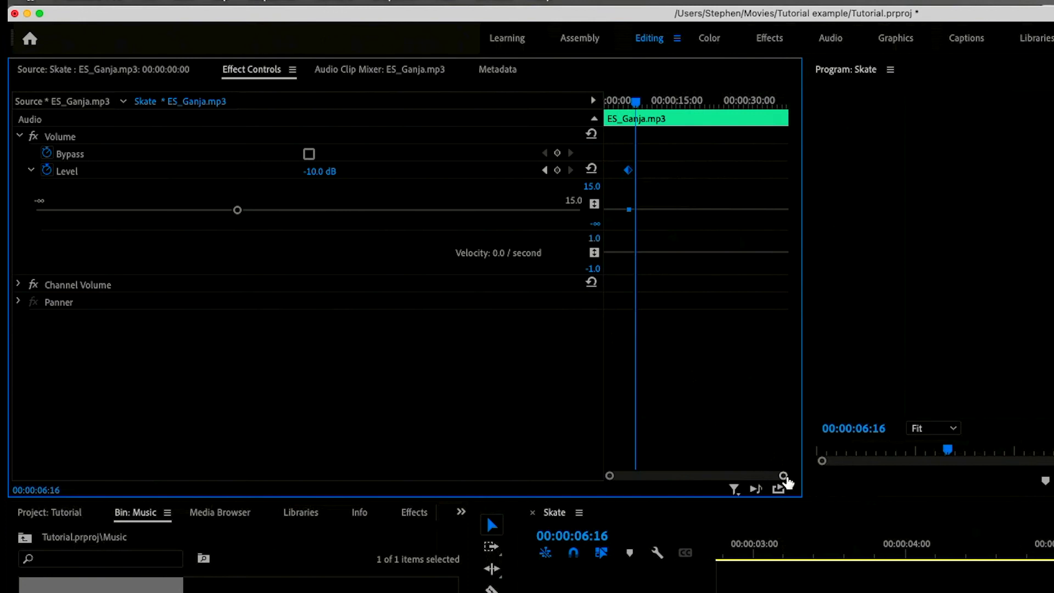
pyautogui.moveTo(784, 476); pyautogui.dragTo(711, 483)
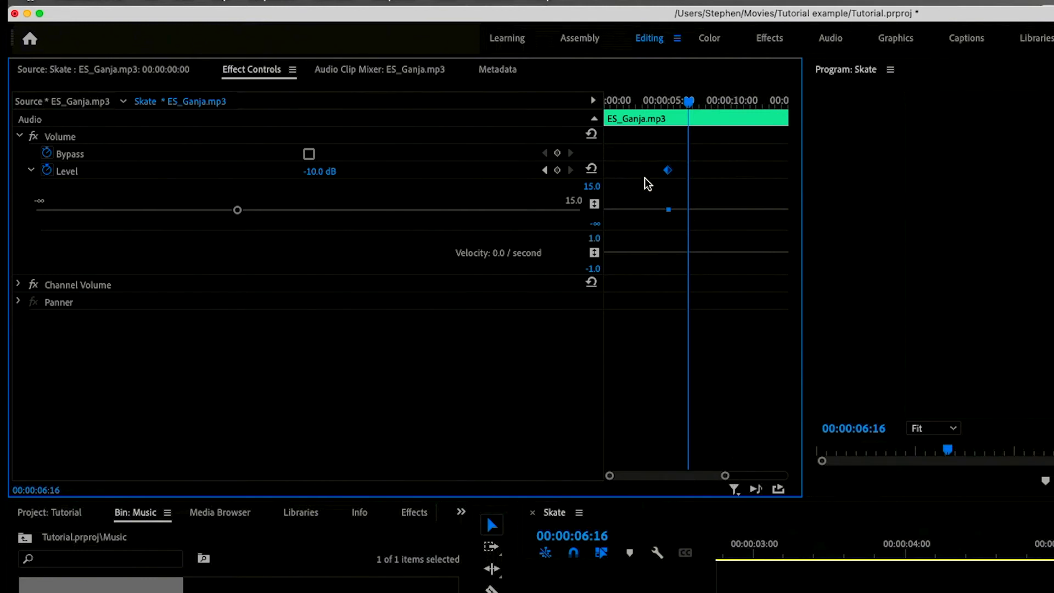
pyautogui.click(558, 170)
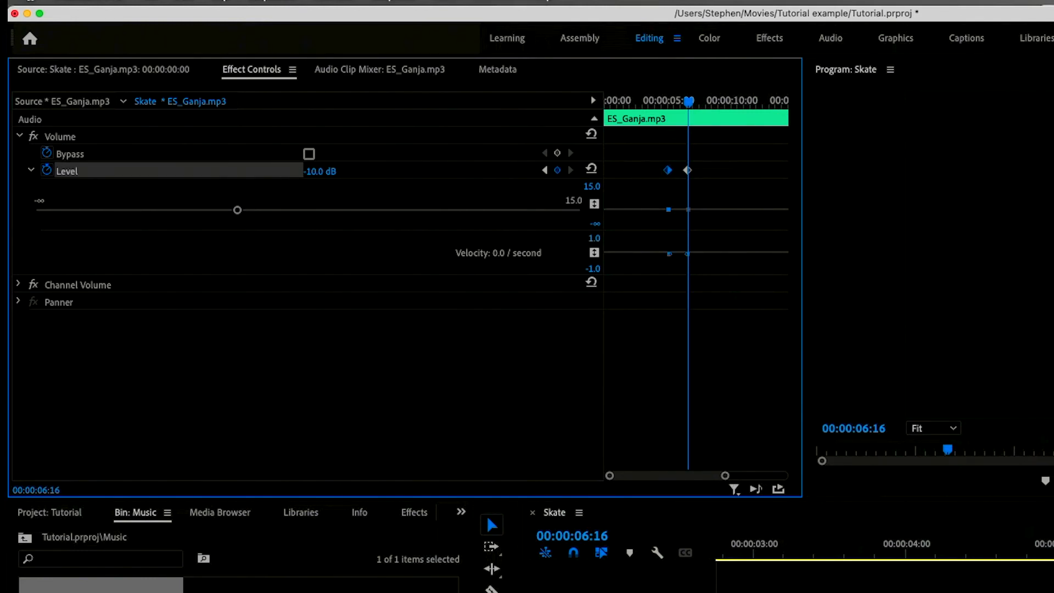
pyautogui.moveTo(320, 172); pyautogui.dragTo(154, 171)
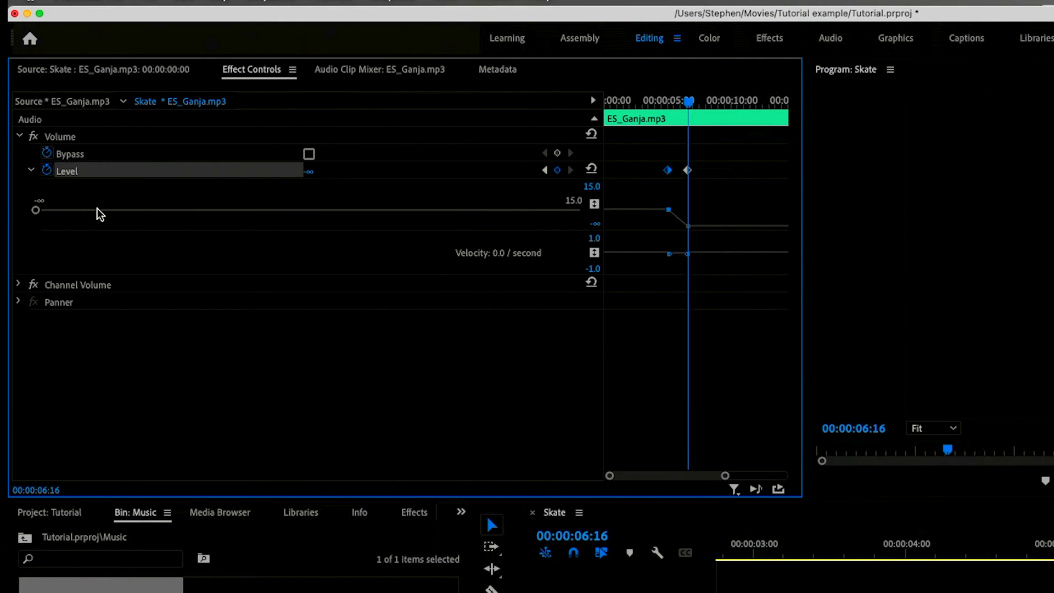
pyautogui.moveTo(36, 210); pyautogui.dragTo(3, 210)
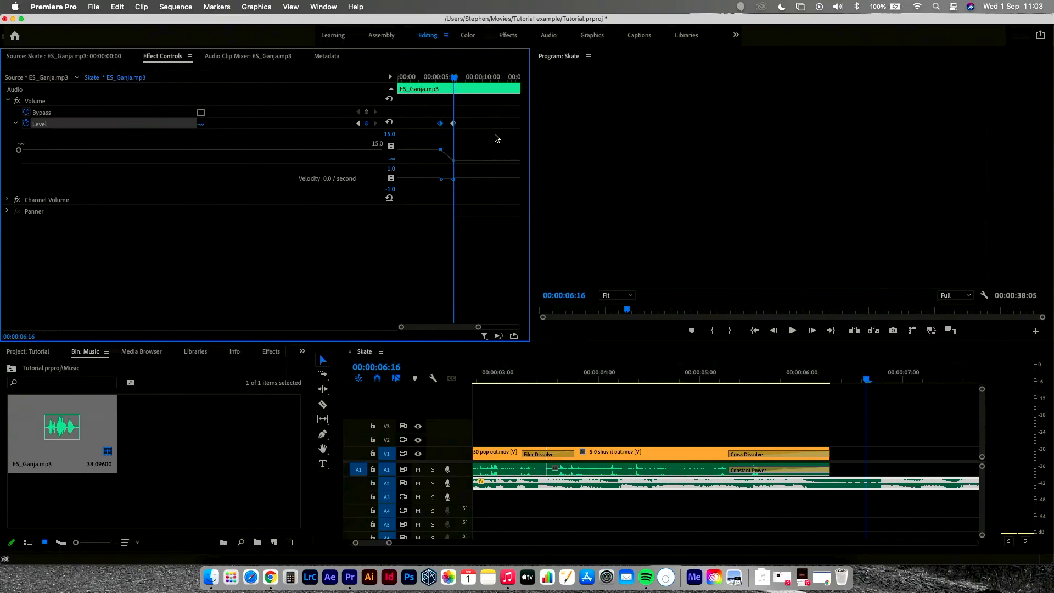
pyautogui.click(454, 124)
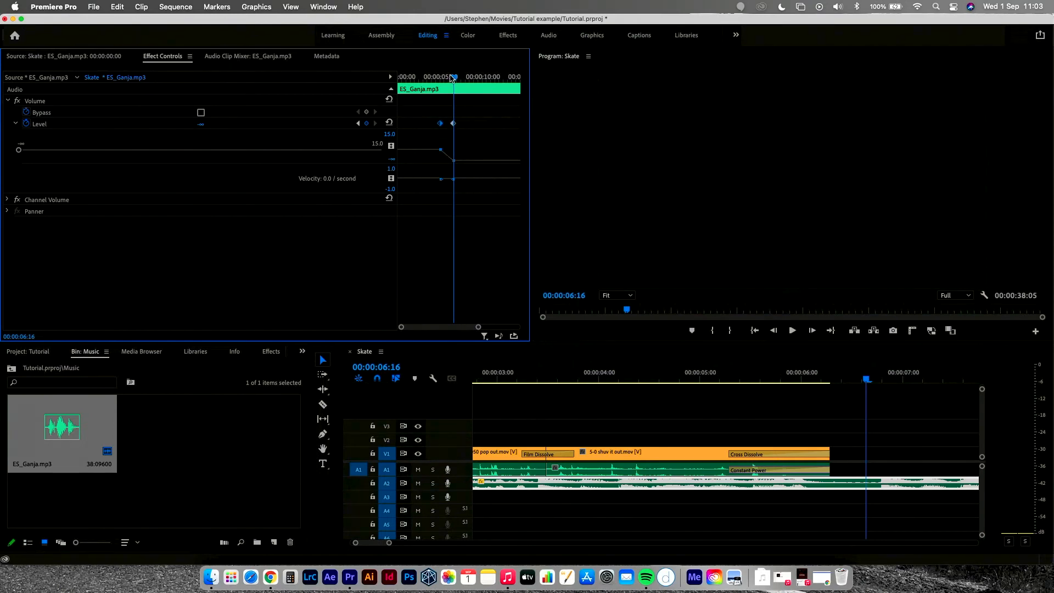
# - Play the Skate sequence from about 00:00:04:07 through its end to check the music fade-out
pyautogui.moveTo(454, 77); pyautogui.dragTo(434, 77)
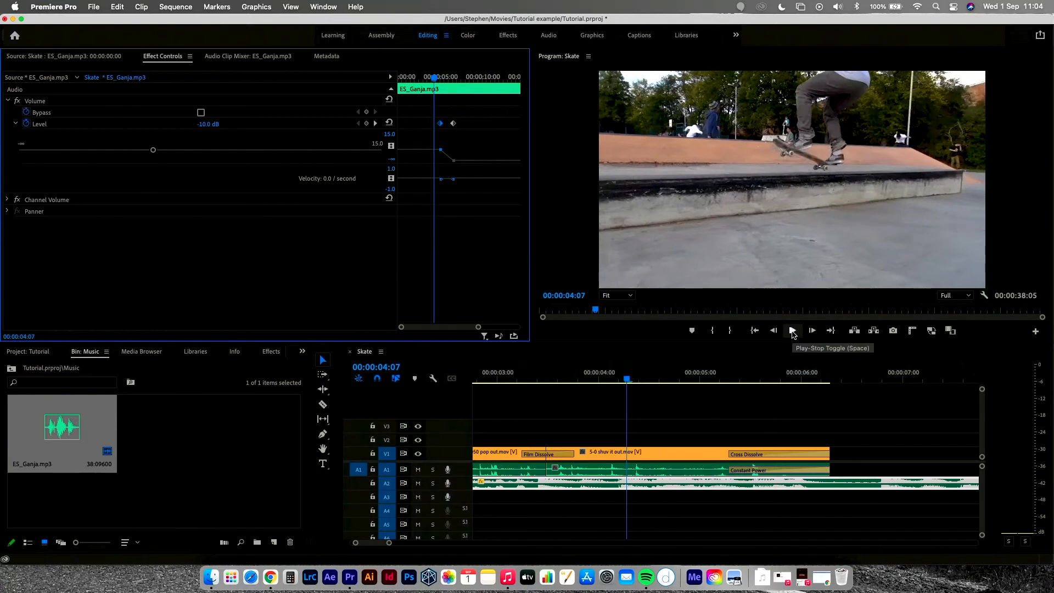
pyautogui.click(793, 334)
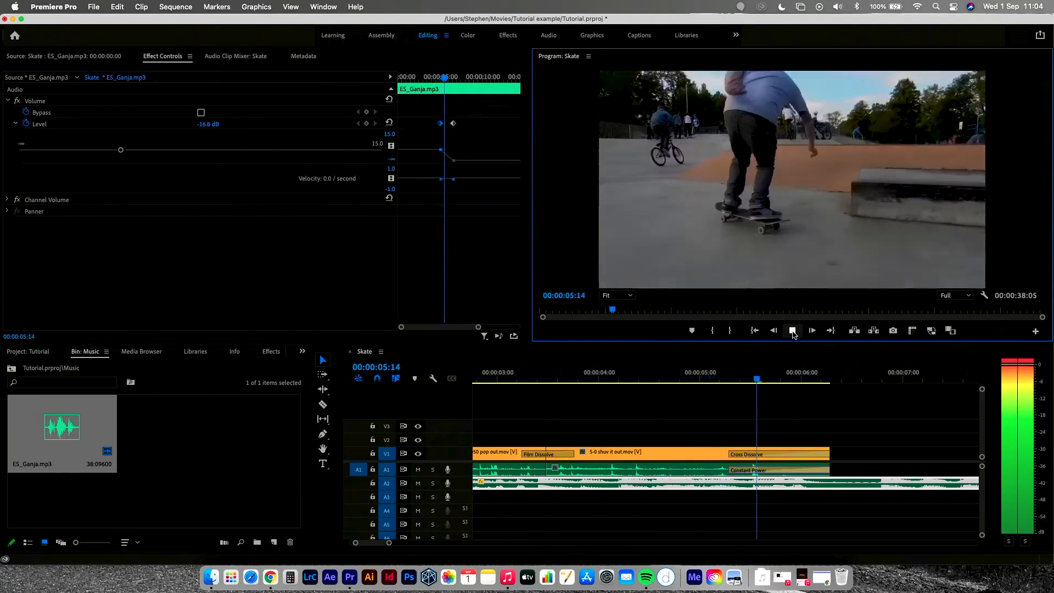
pyautogui.click(793, 332)
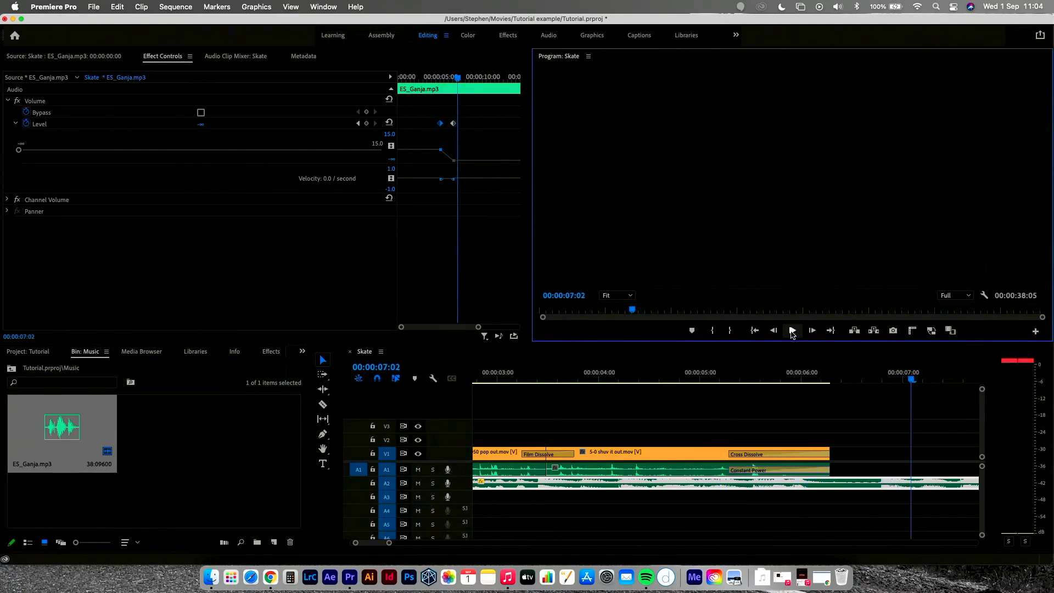
# - Increase the height of audio track A2 and adjust the music clip's volume line in the timeline to -9.9 dB
pyautogui.moveTo(847, 372); pyautogui.dragTo(672, 373)
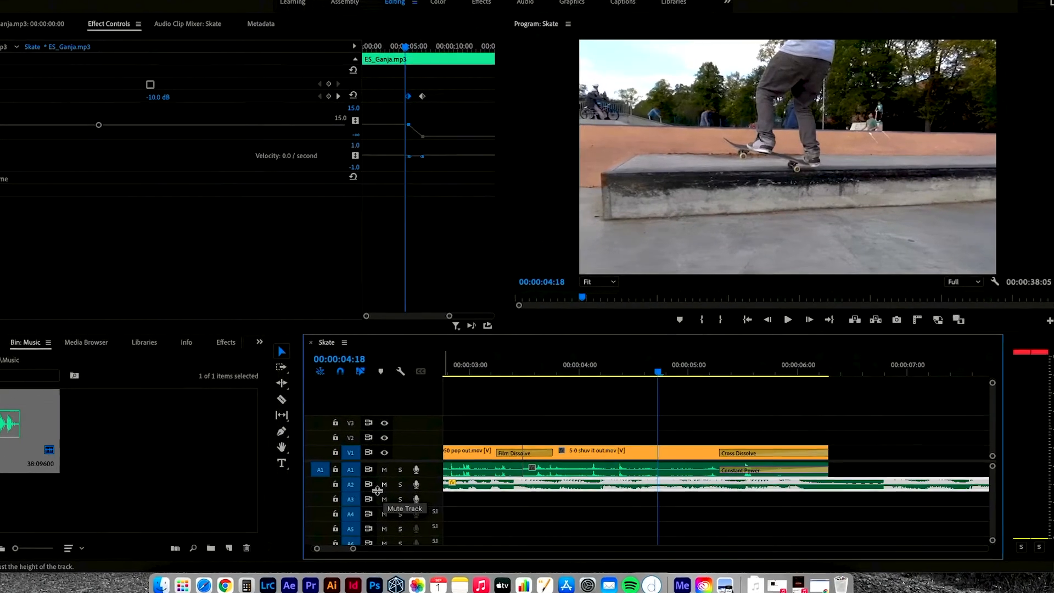
pyautogui.moveTo(325, 503); pyautogui.dragTo(321, 509)
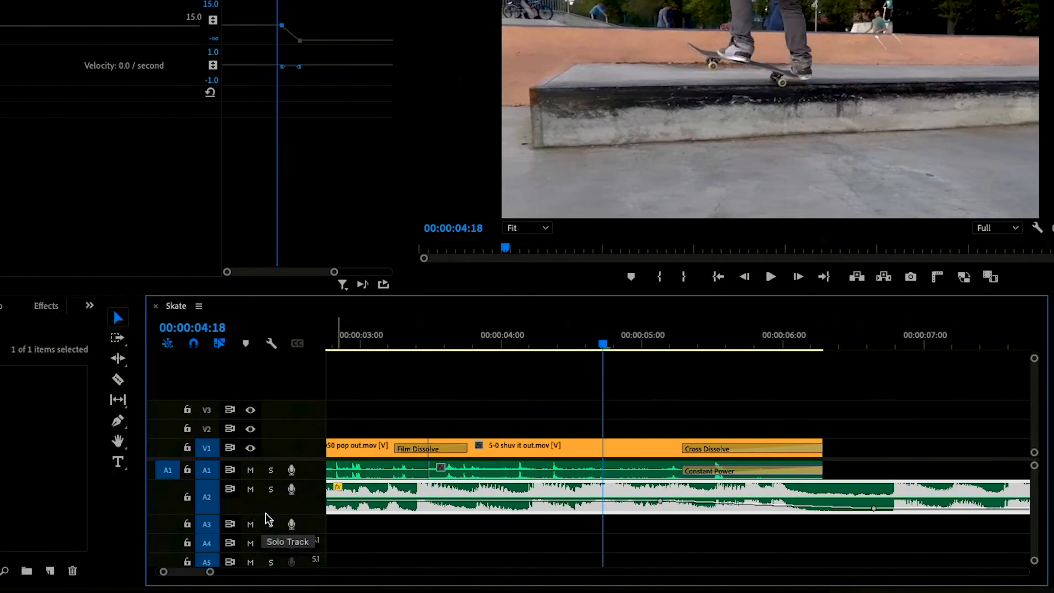
pyautogui.moveTo(267, 510); pyautogui.dragTo(266, 515)
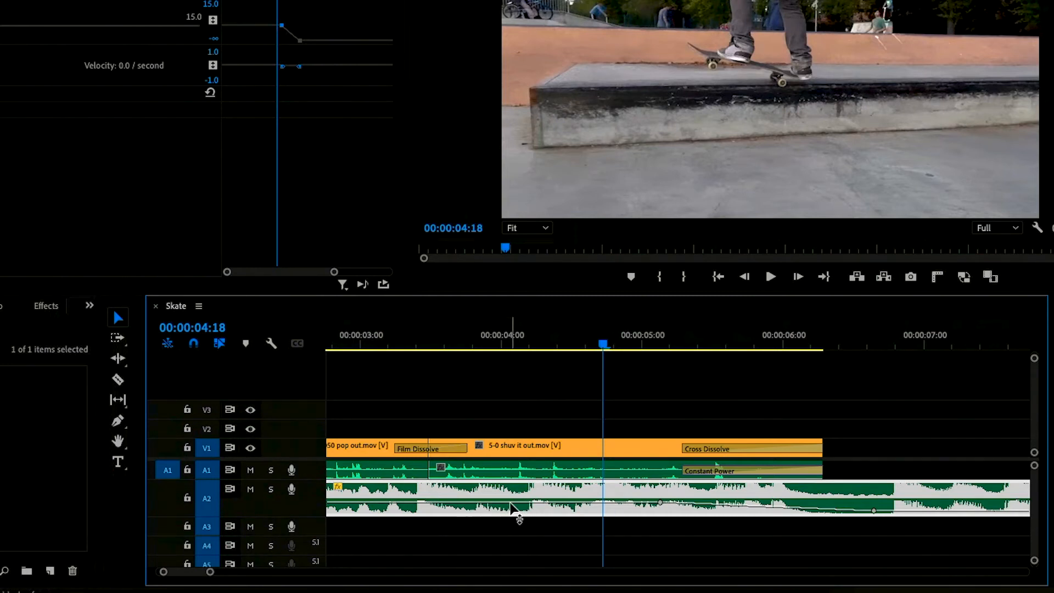
pyautogui.moveTo(512, 505)
pyautogui.mouseDown()
pyautogui.moveTo(533, 512)
pyautogui.moveTo(533, 486)
pyautogui.moveTo(533, 506)
pyautogui.mouseUp()
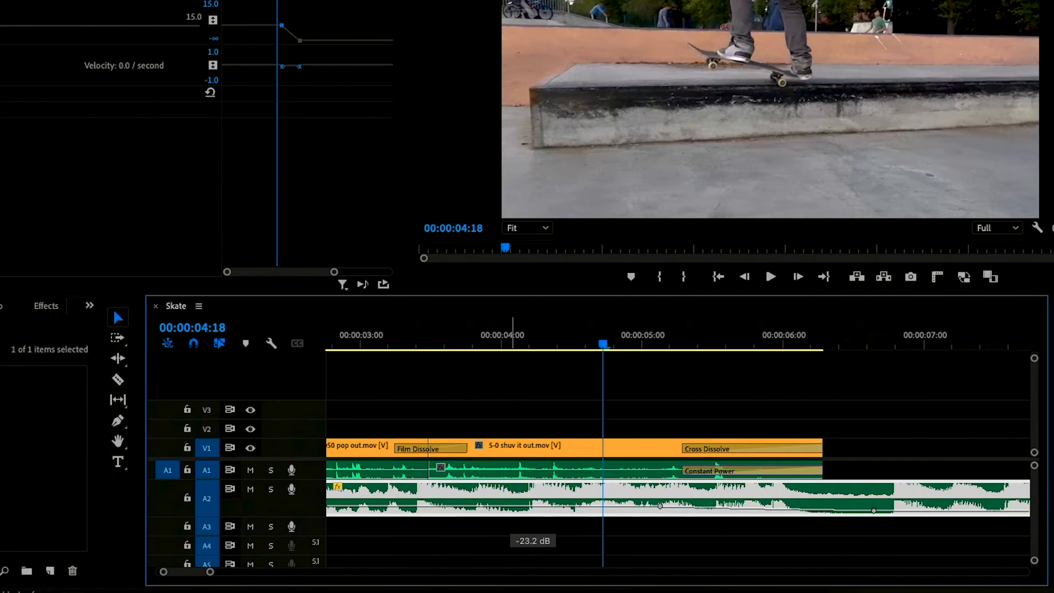
pyautogui.moveTo(513, 506); pyautogui.dragTo(513, 506)
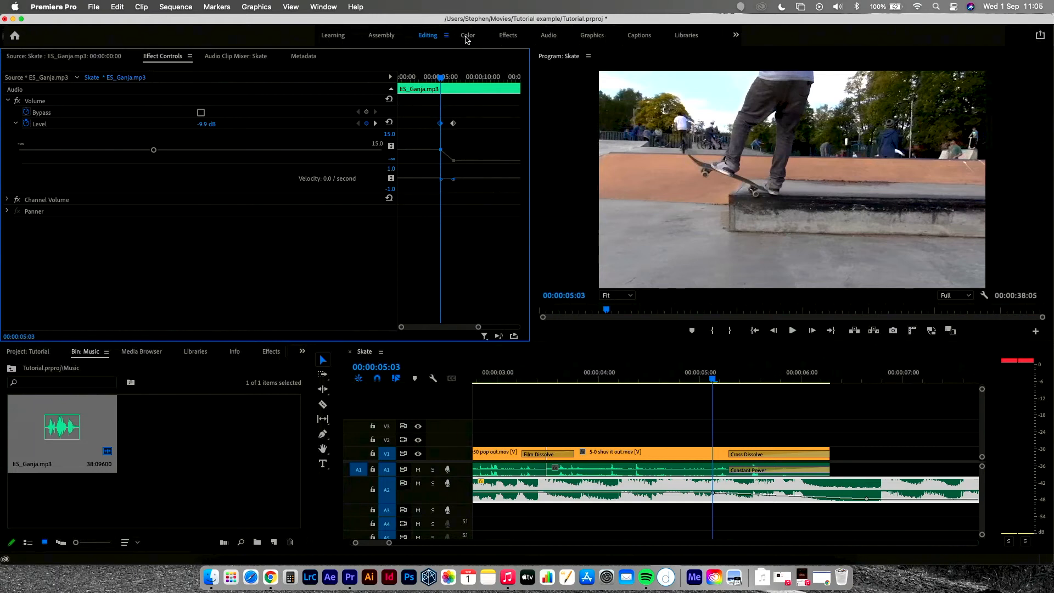
# - Switch to the Audio workspace and play part of the Skate sequence to check the levels in the Audio Track Mixer
pyautogui.click(552, 38)
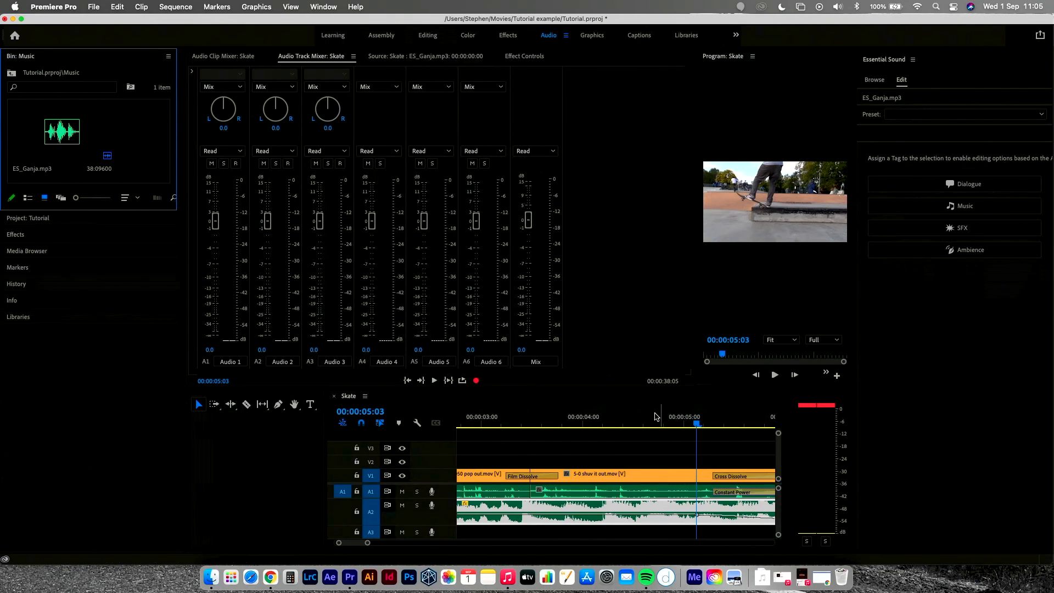
pyautogui.click(523, 420)
pyautogui.press('space')
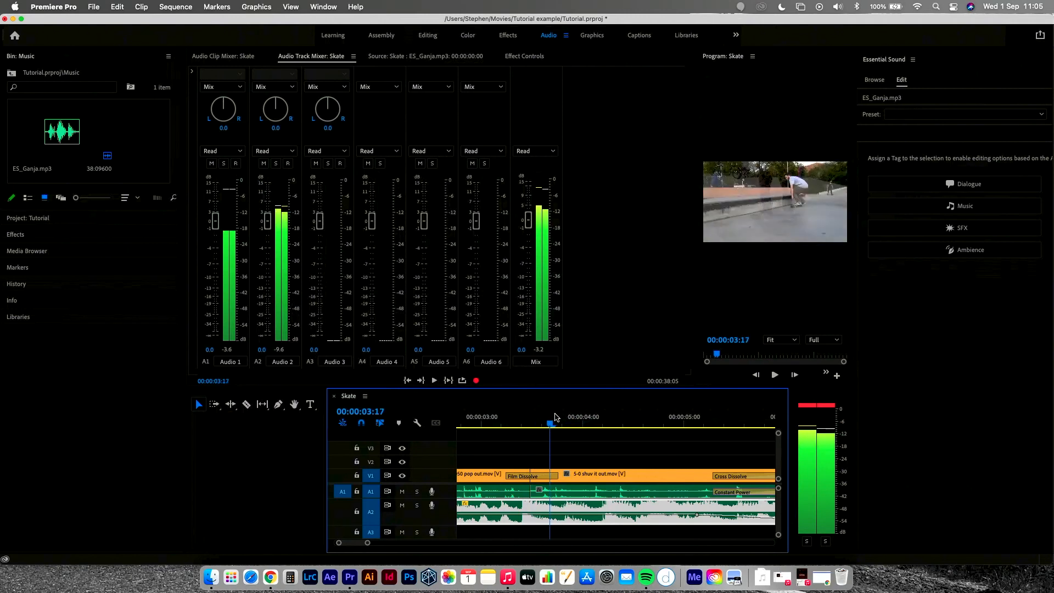
pyautogui.click(474, 421)
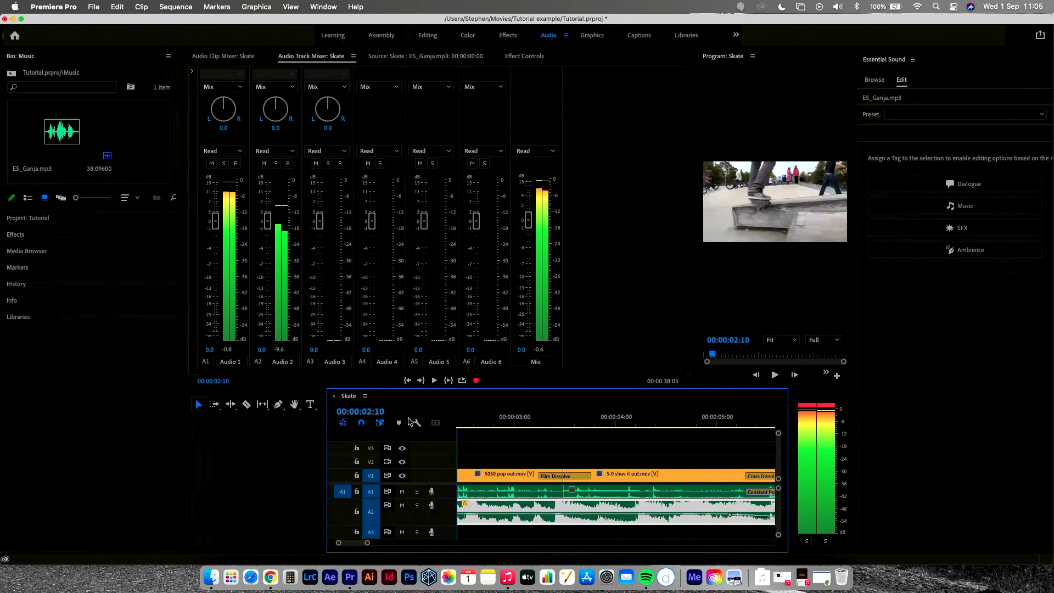
# - Lower the Audio 2 track volume to -10.4 dB in the Audio Track Mixer and play the sequence from the start
pyautogui.press('Home')
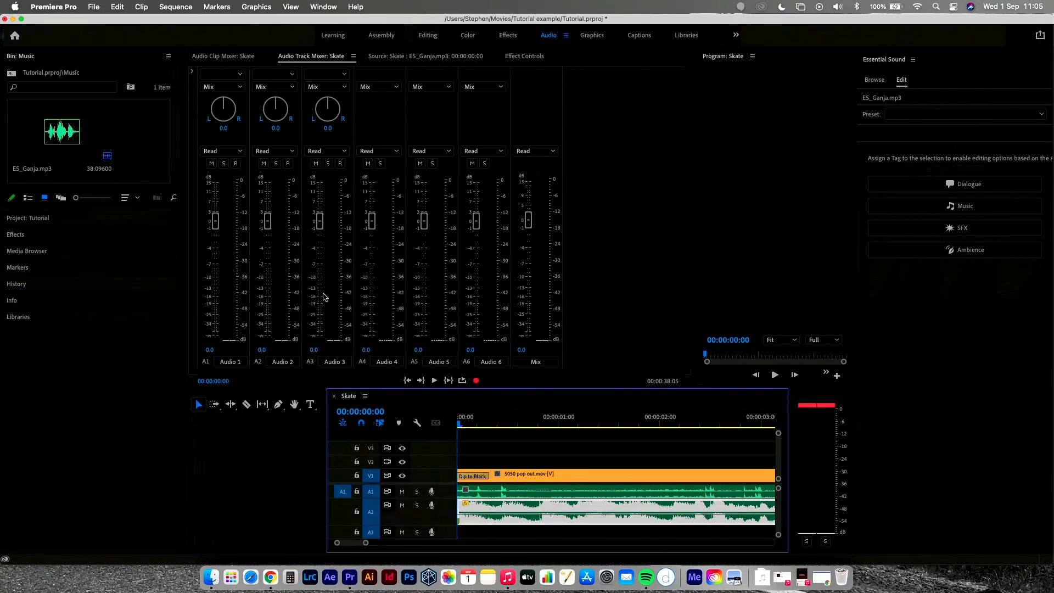
pyautogui.scroll(-3, 539, 538)
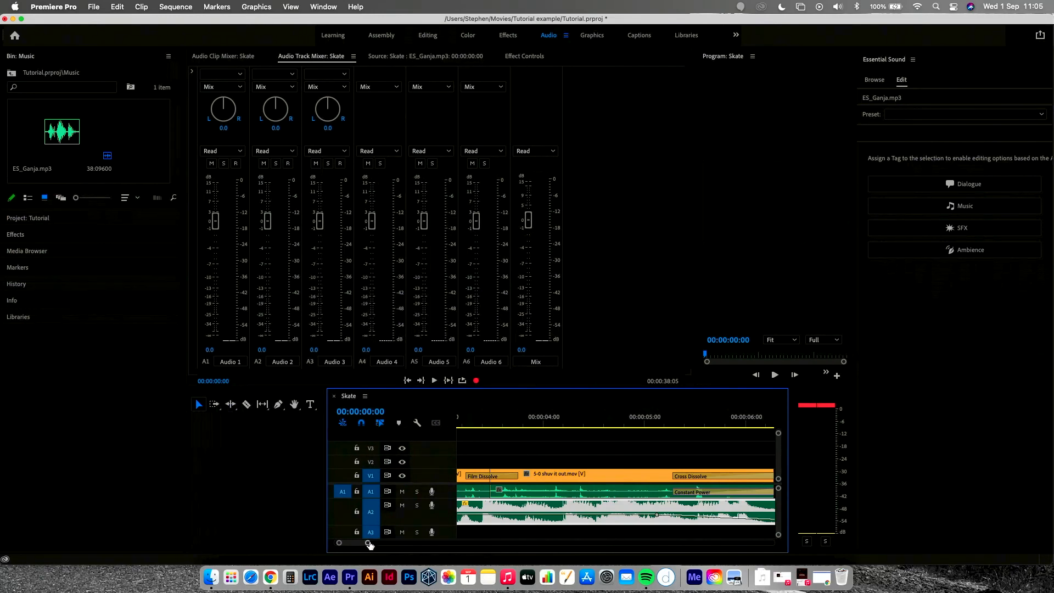
pyautogui.moveTo(368, 542); pyautogui.dragTo(501, 556)
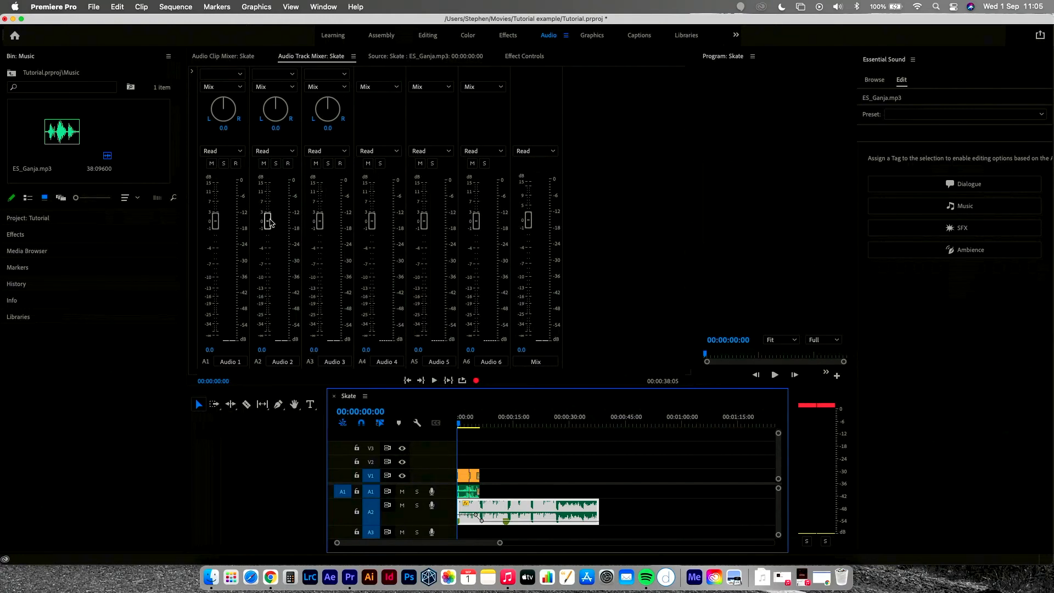
pyautogui.moveTo(268, 221); pyautogui.dragTo(270, 281)
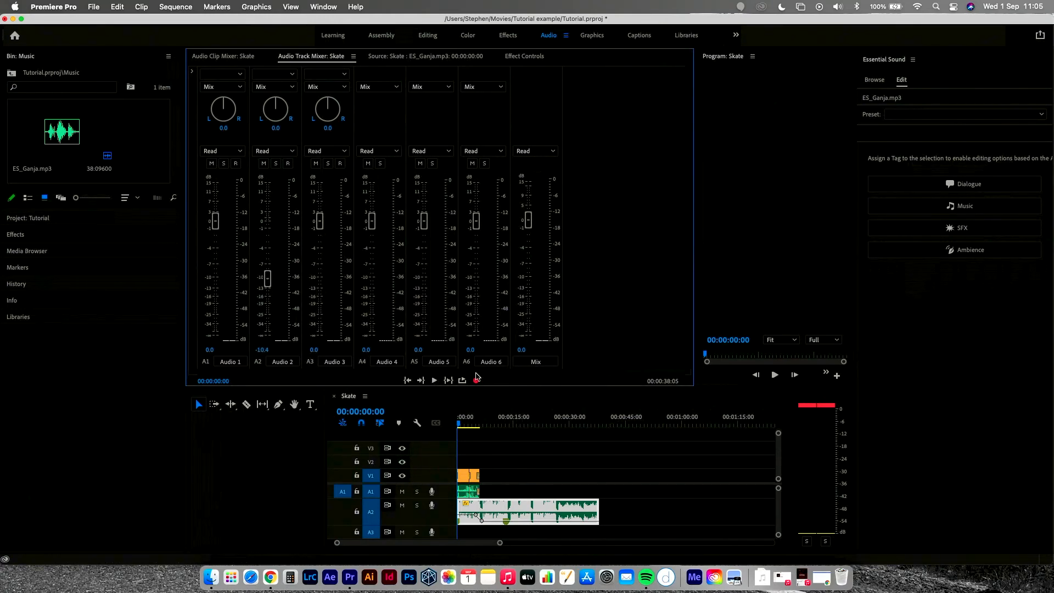
pyautogui.click(454, 427)
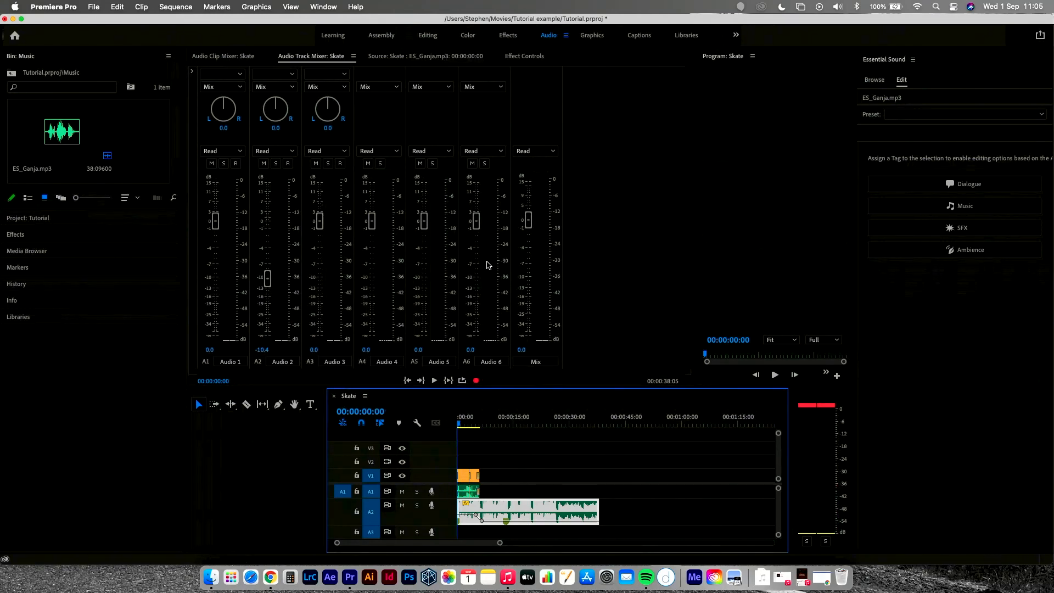
pyautogui.press('space')
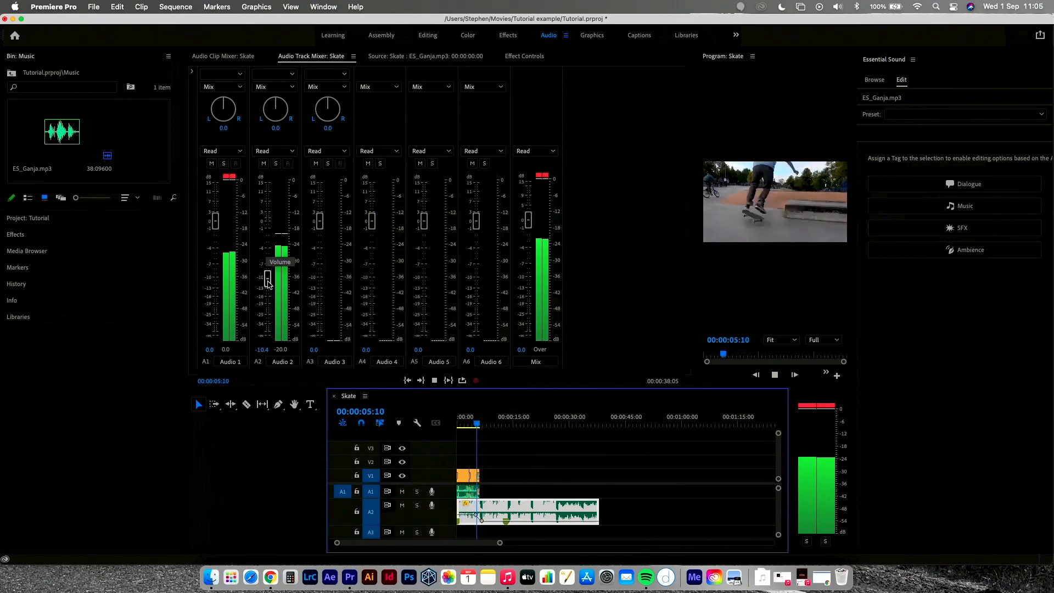
pyautogui.press('space')
# - Raise the Audio 2 track volume to 15.0 dB, play the sequence from the start to check for clipping, and lower the track again
pyautogui.moveTo(267, 278); pyautogui.dragTo(267, 180)
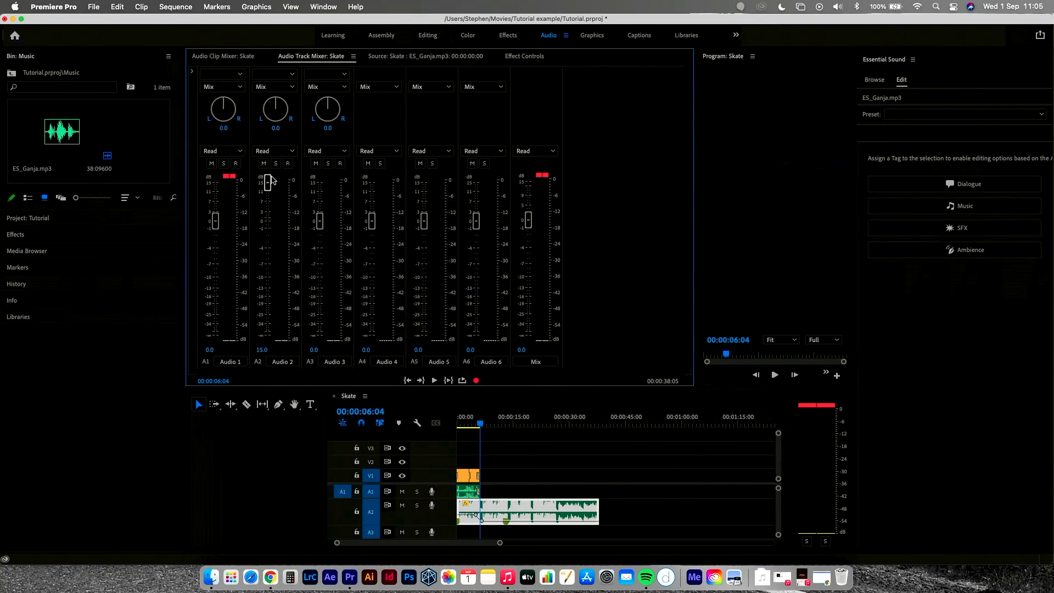
pyautogui.press('space')
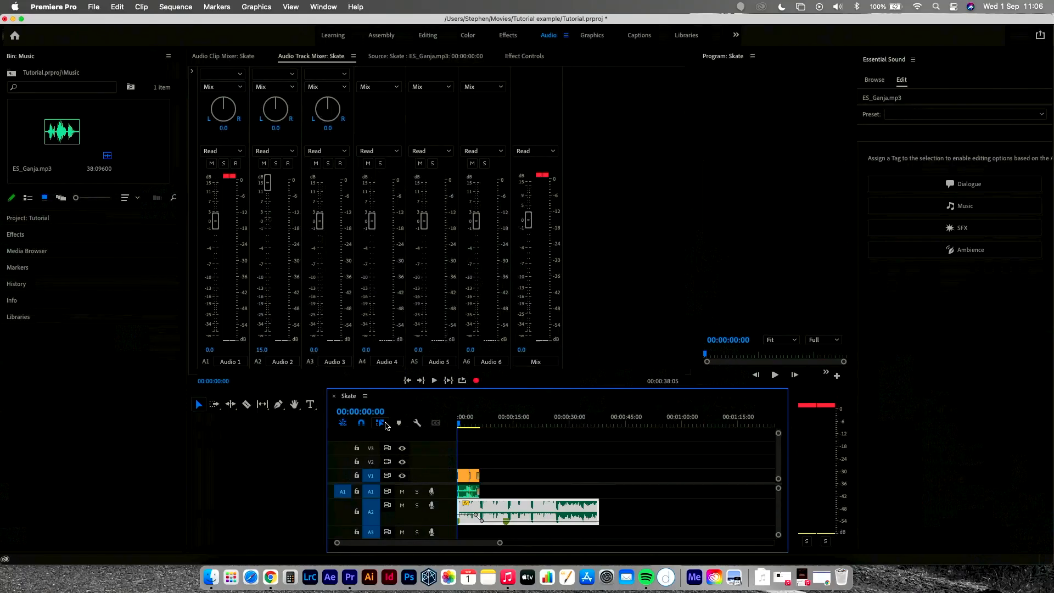
pyautogui.press('space')
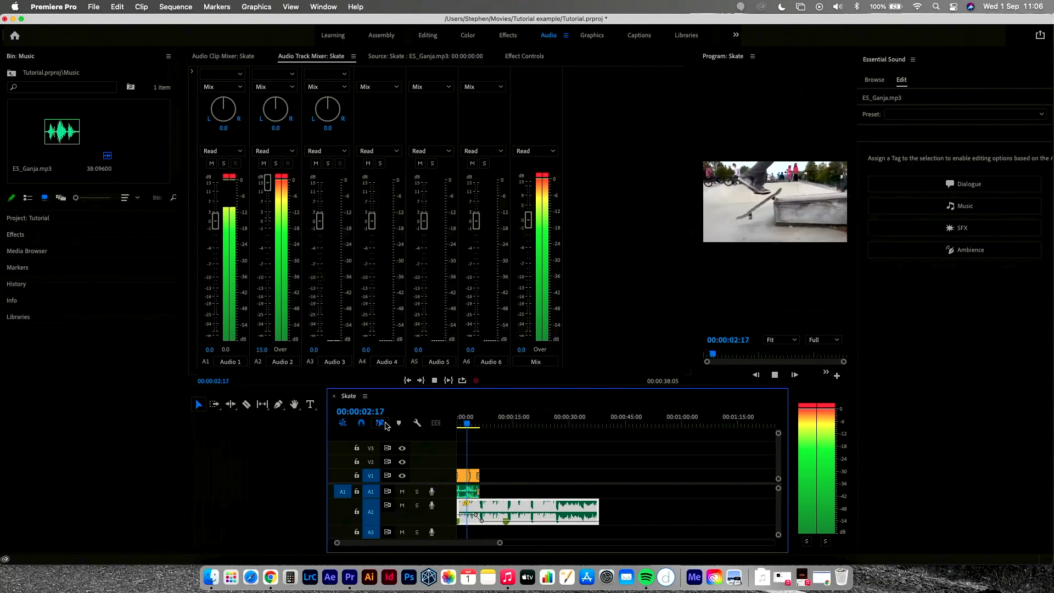
pyautogui.press('space')
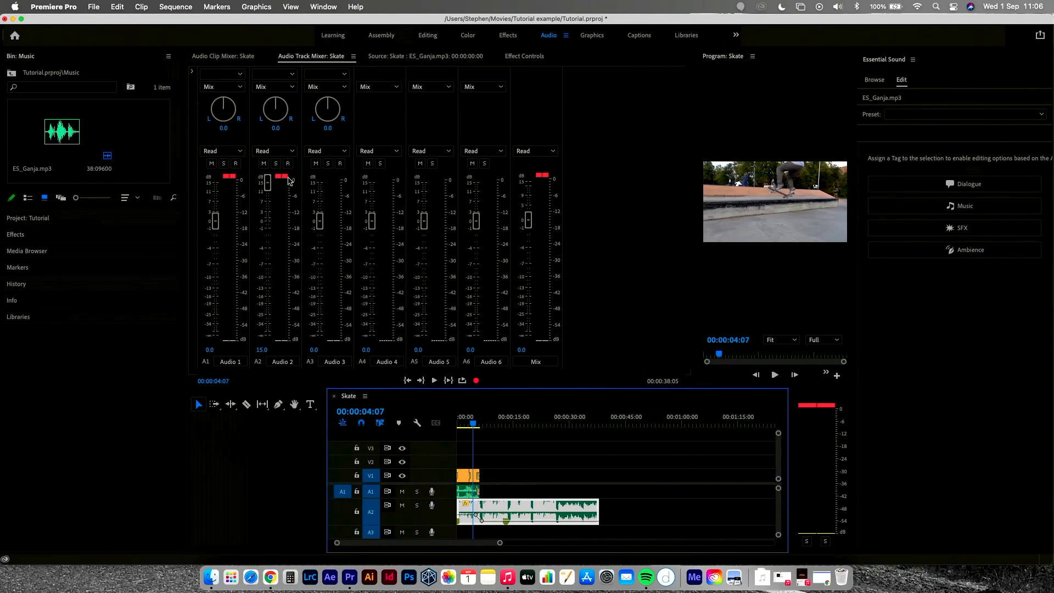
pyautogui.moveTo(268, 181); pyautogui.dragTo(272, 223)
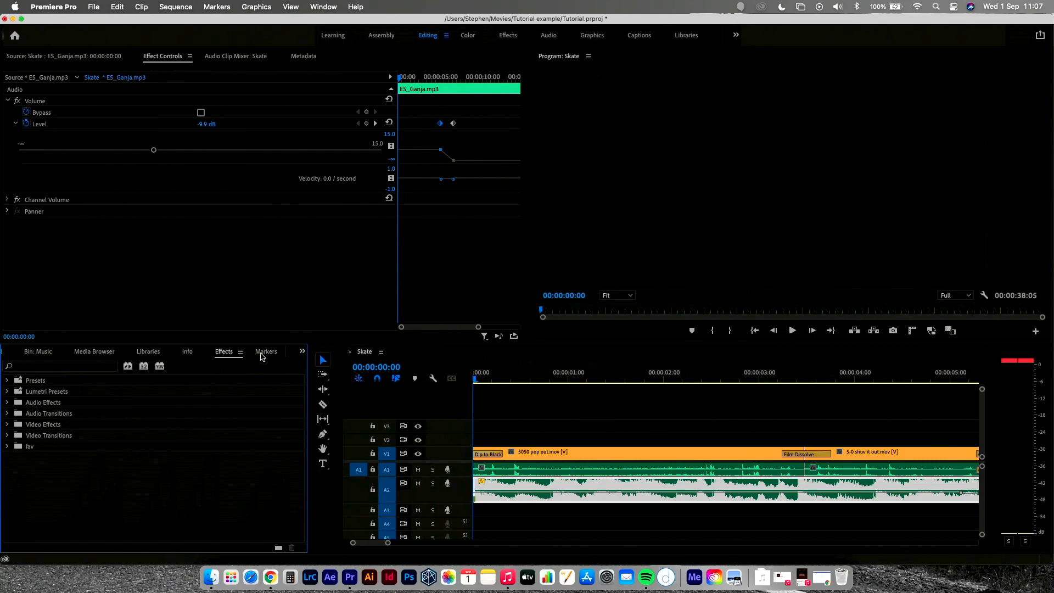
# - Apply the Constant Power crossfade audio transition to the start of the ES_Ganja.mp3 clip on track A2
pyautogui.click(7, 415)
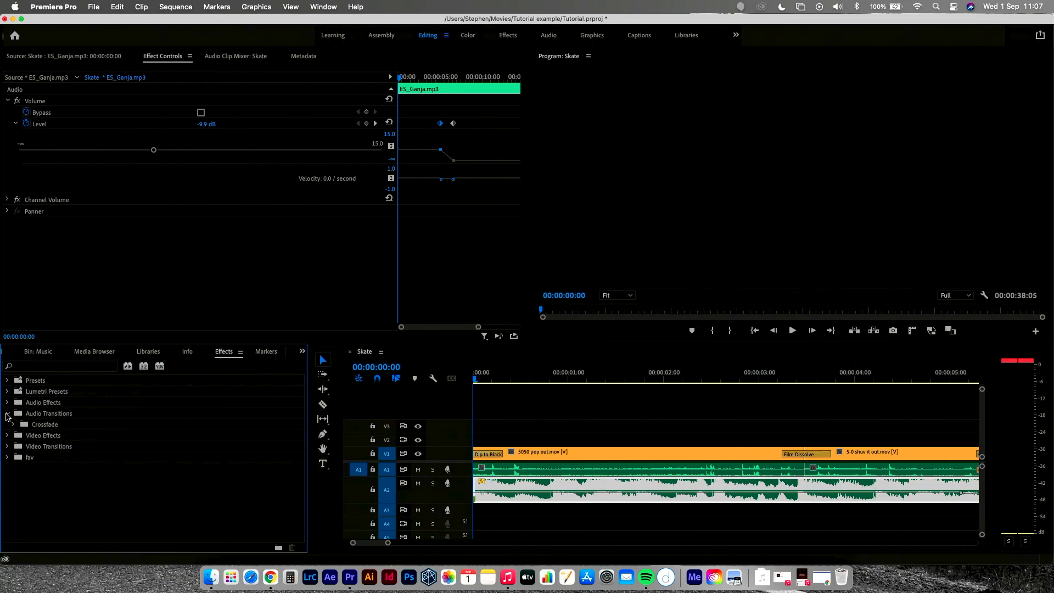
pyautogui.click(13, 426)
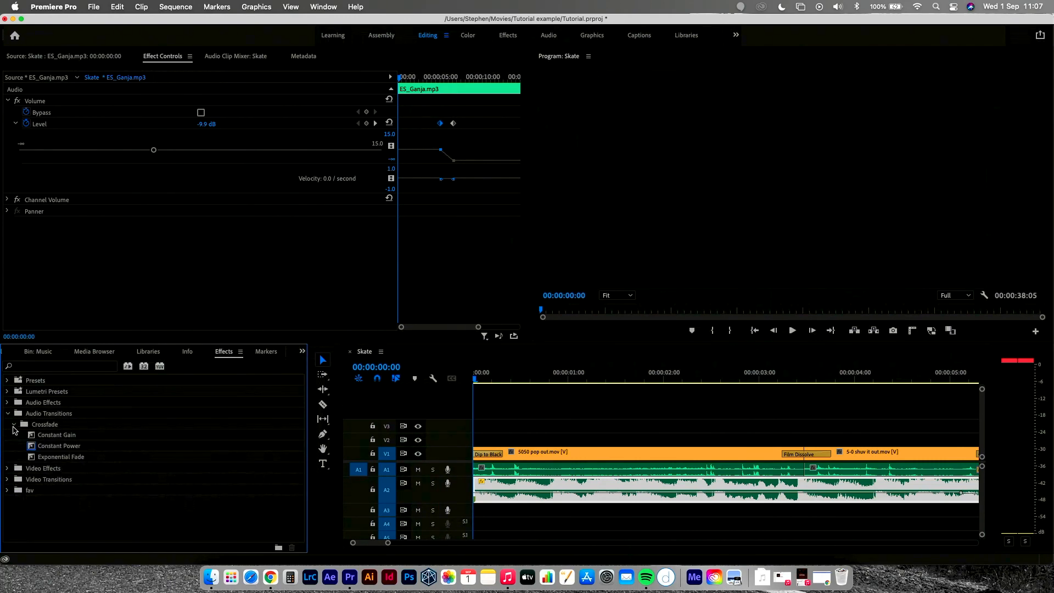
pyautogui.click(56, 448)
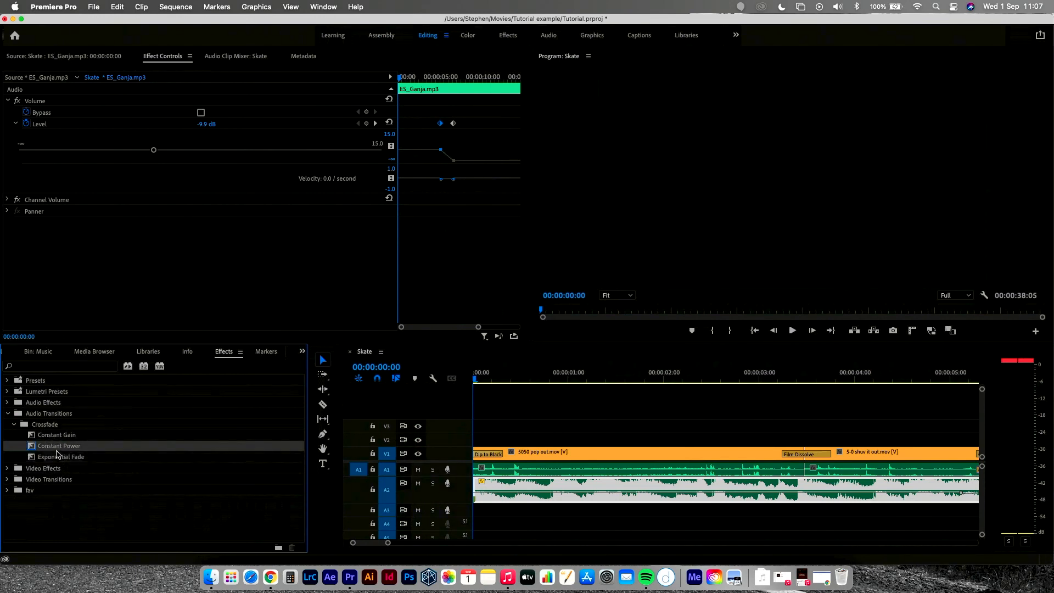
pyautogui.moveTo(214, 464); pyautogui.dragTo(479, 490)
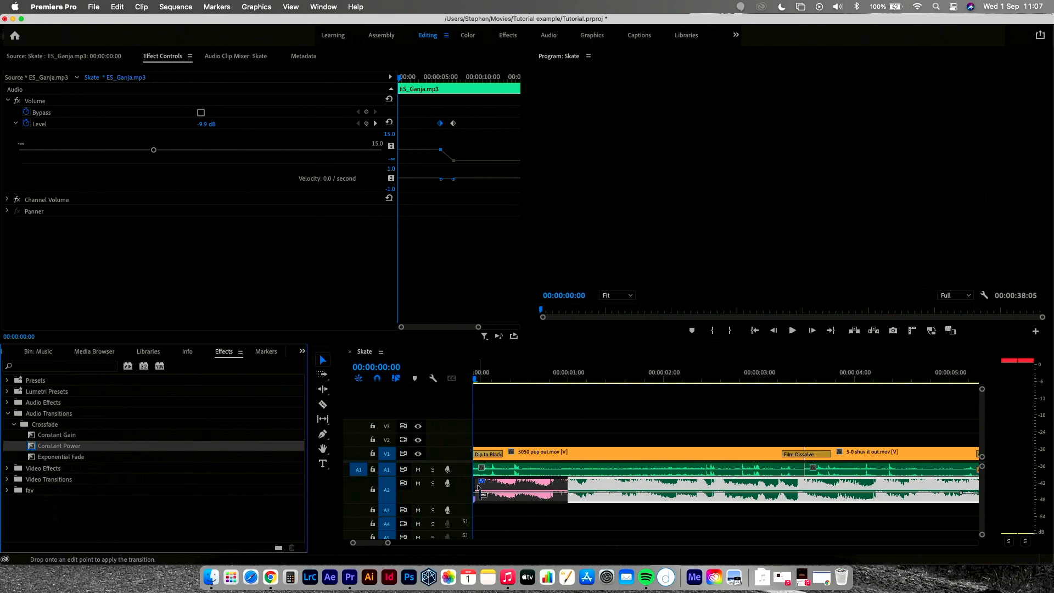
pyautogui.moveTo(480, 491); pyautogui.dragTo(481, 490)
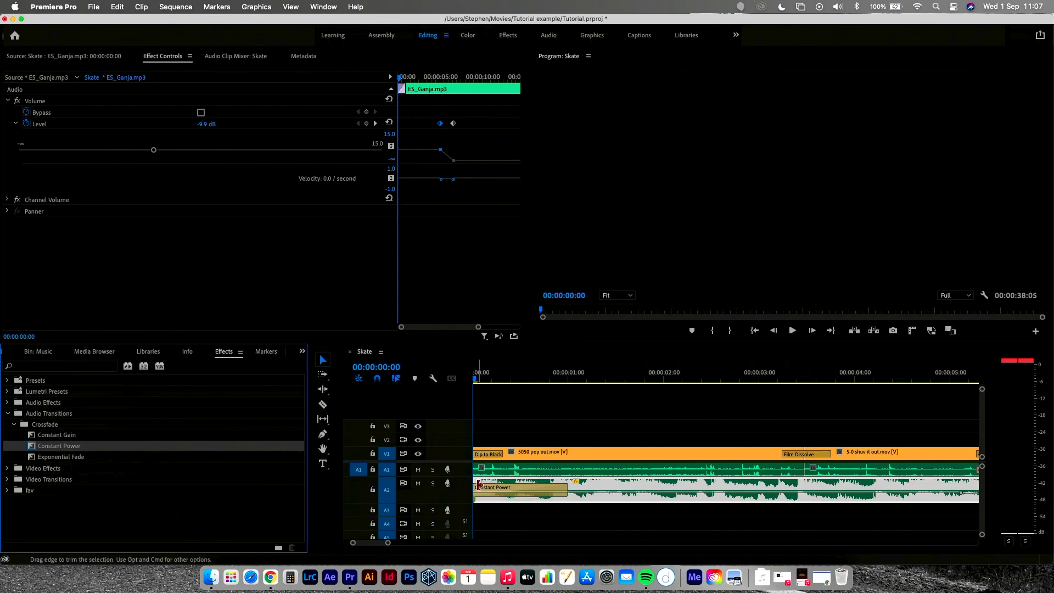
# - Extend the music clip's Constant Power transition to a duration of 00:00:01:02 and play the sequence to hear the fade-in
pyautogui.moveTo(565, 491)
pyautogui.mouseDown()
pyautogui.moveTo(695, 488)
pyautogui.moveTo(576, 488)
pyautogui.mouseUp()
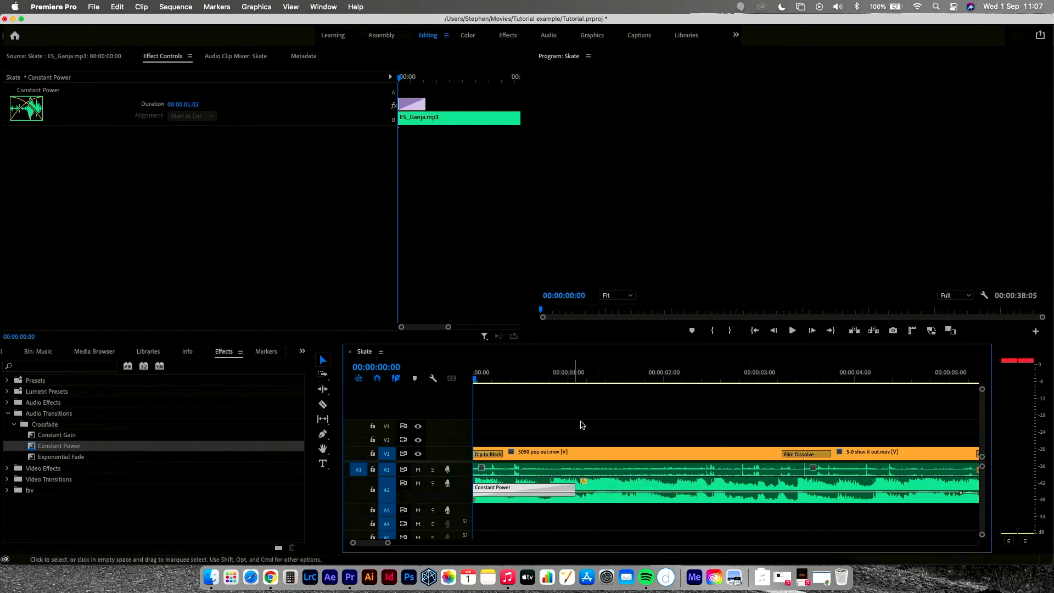
pyautogui.click(793, 332)
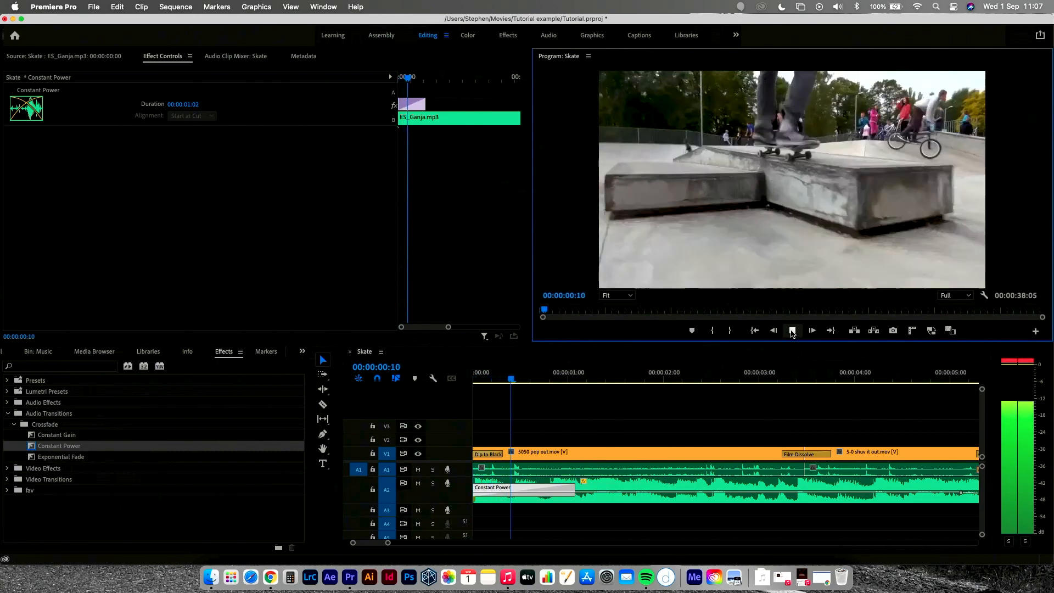